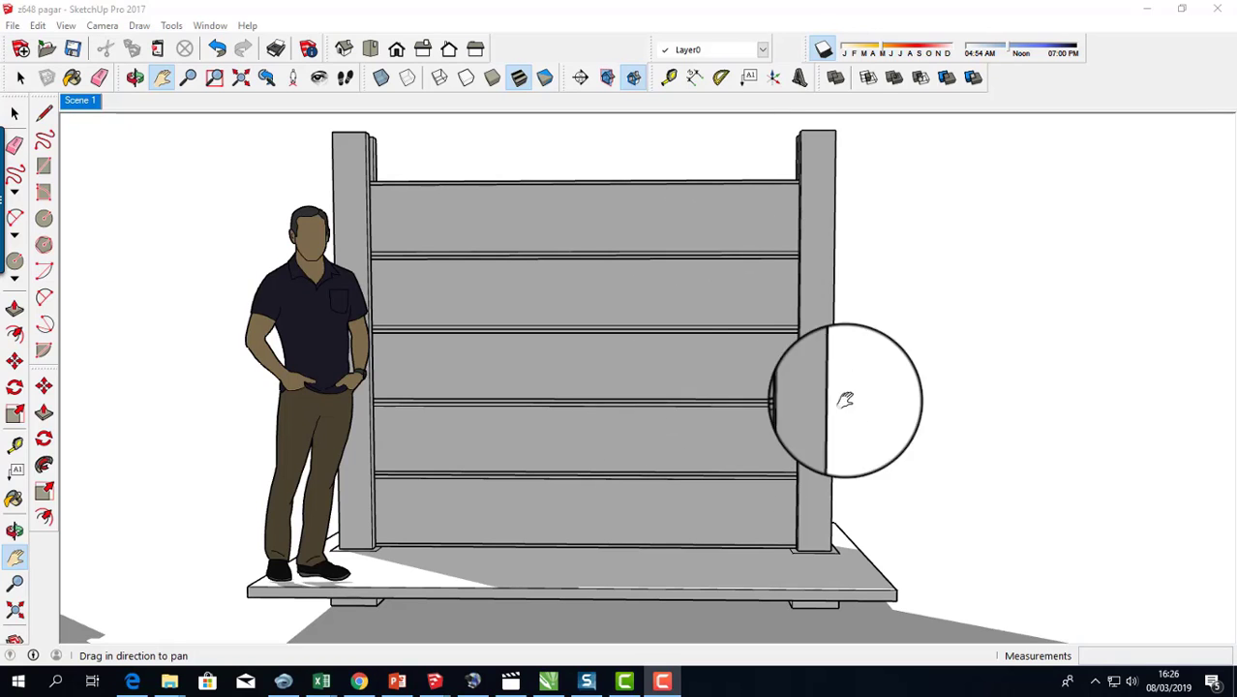
Pan the view slightly right onto the block fence with the brown branch-pattern panel
{"action": "left_click_drag", "start_coordinate": [594, 356], "coordinate": [655, 352]}
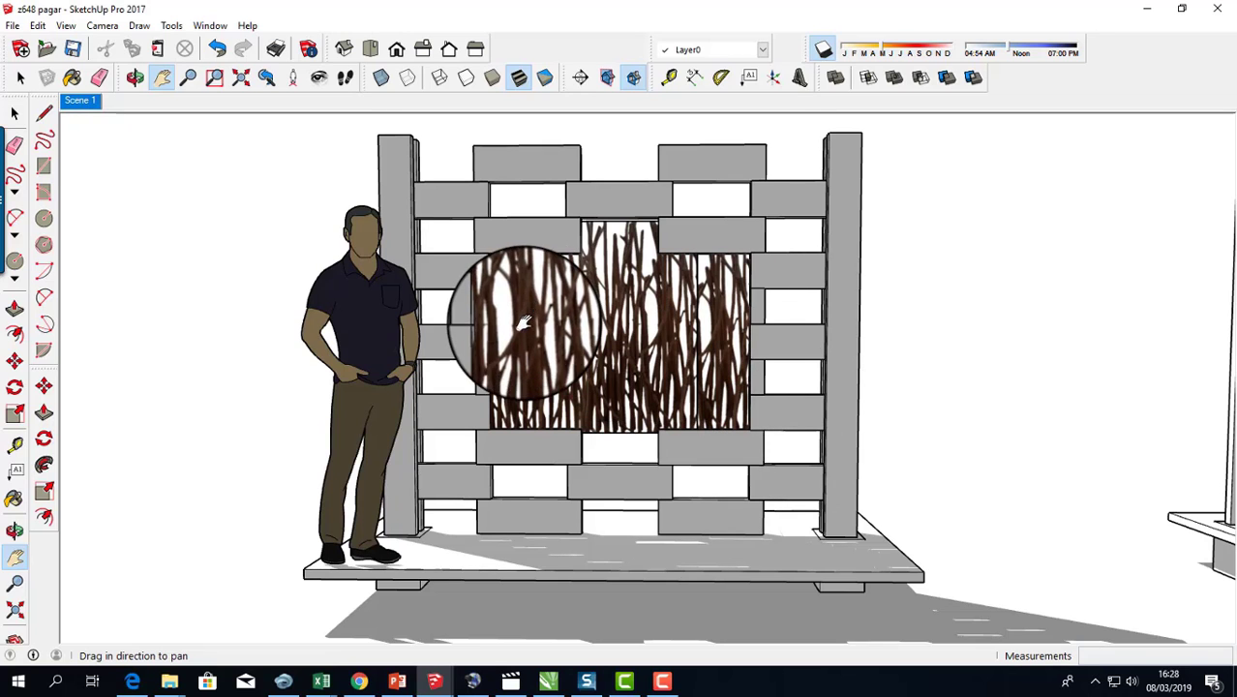
Zoom out and pan left until the third fence appears beside the other two
{"action": "scroll", "coordinate": [580, 333], "scroll_direction": "down", "scroll_amount": 1}
{"action": "scroll", "coordinate": [655, 307], "scroll_direction": "down", "scroll_amount": 1}
{"action": "scroll", "coordinate": [635, 326], "scroll_direction": "down", "scroll_amount": 1}
{"action": "scroll", "coordinate": [593, 325], "scroll_direction": "down", "scroll_amount": 1}
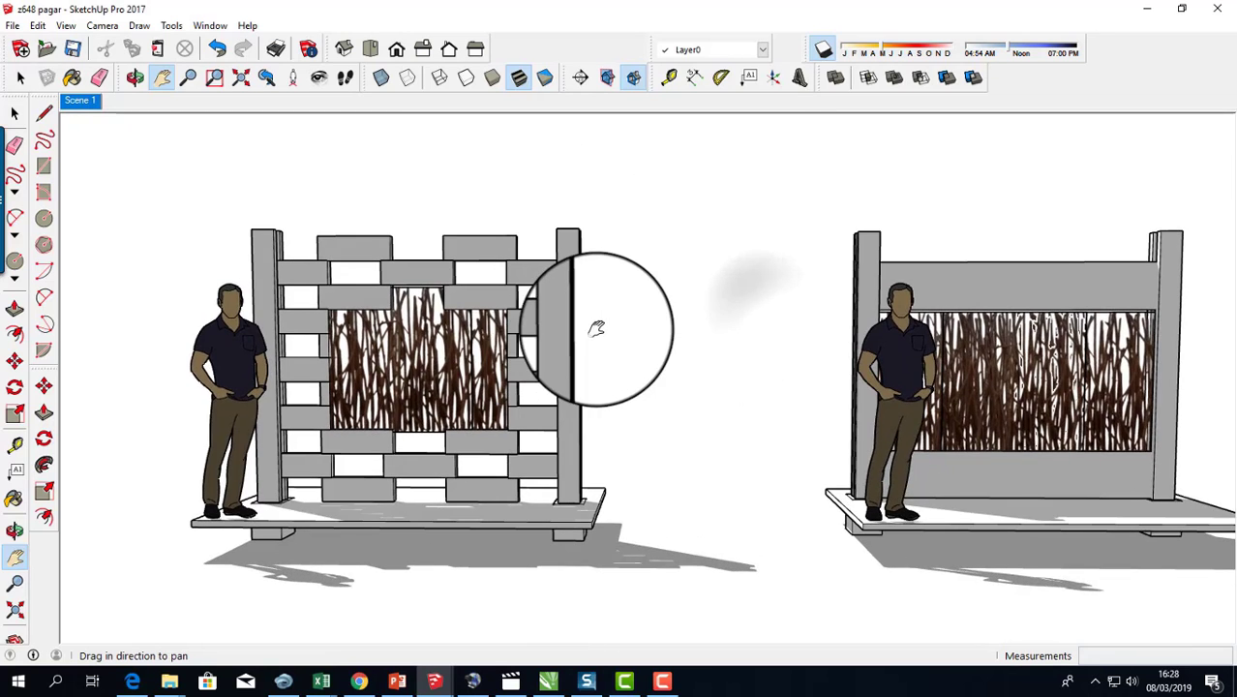
{"action": "scroll", "coordinate": [662, 325], "scroll_direction": "down", "scroll_amount": 1}
{"action": "scroll", "coordinate": [839, 351], "scroll_direction": "down", "scroll_amount": 1}
{"action": "left_click_drag", "start_coordinate": [840, 351], "coordinate": [713, 373]}
{"action": "scroll", "coordinate": [690, 346], "scroll_direction": "down", "scroll_amount": 1}
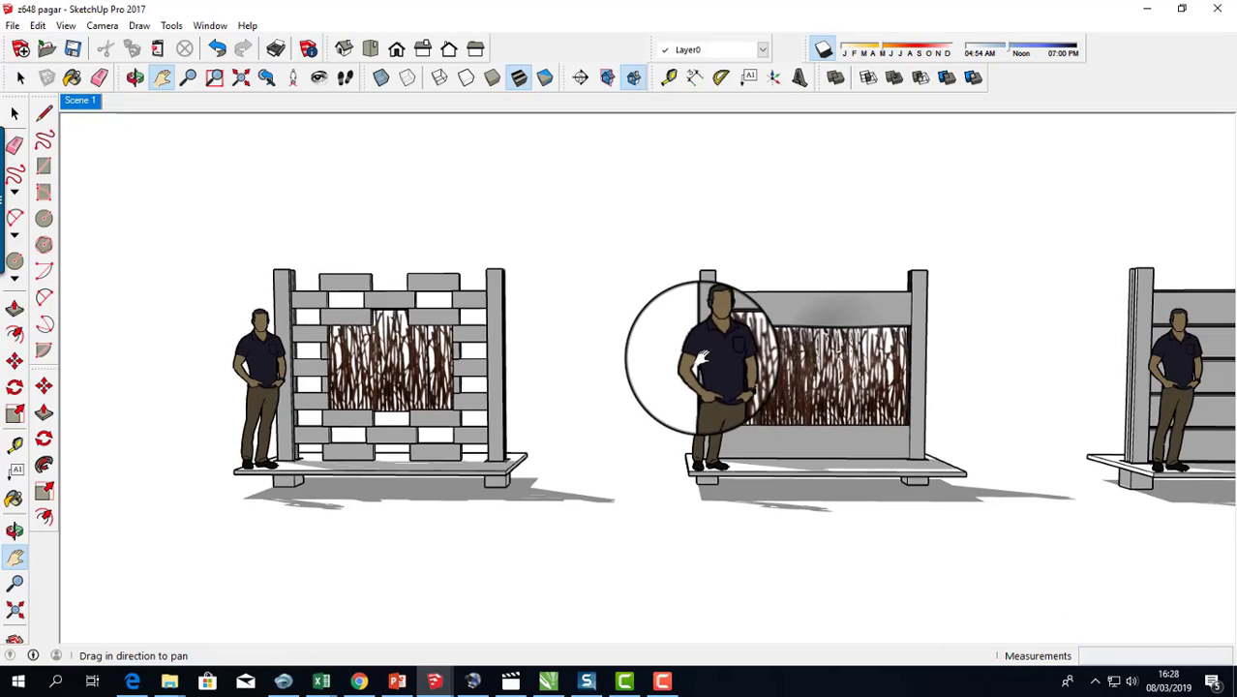
{"action": "left_click_drag", "start_coordinate": [842, 317], "coordinate": [714, 382]}
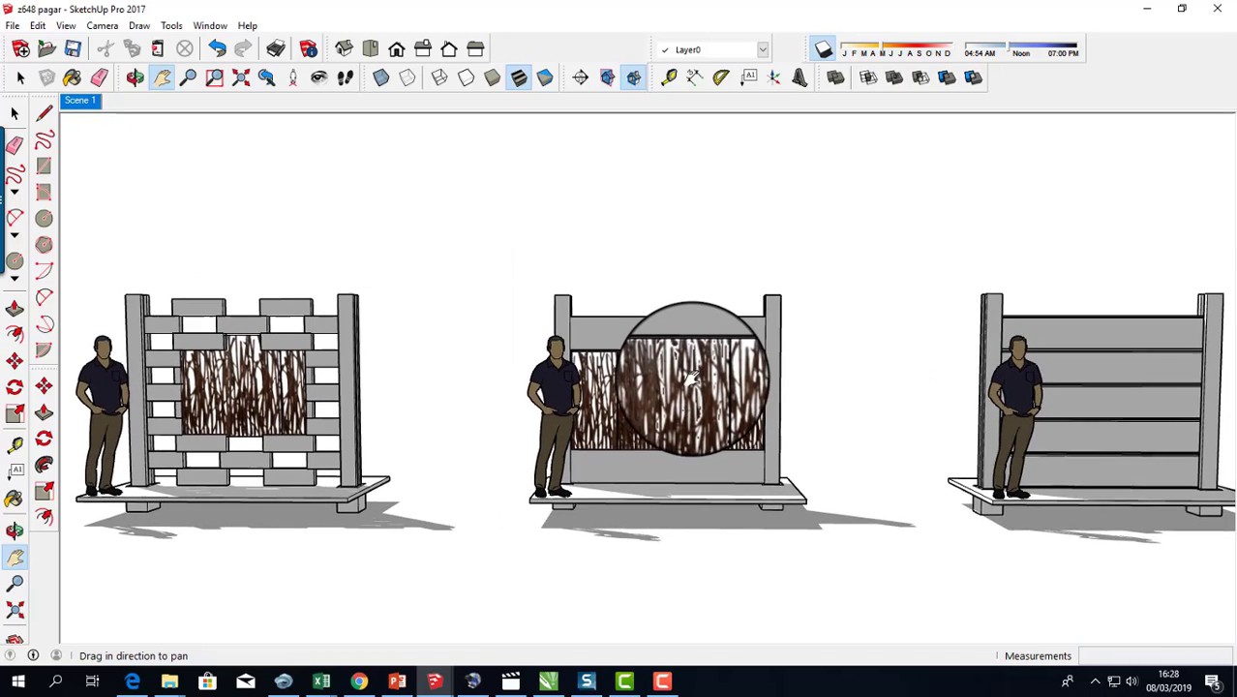
Orbit and tilt the camera to view the three fences from slightly above
{"action": "left_click", "coordinate": [15, 531]}
{"action": "left_click_drag", "start_coordinate": [566, 455], "coordinate": [661, 428]}
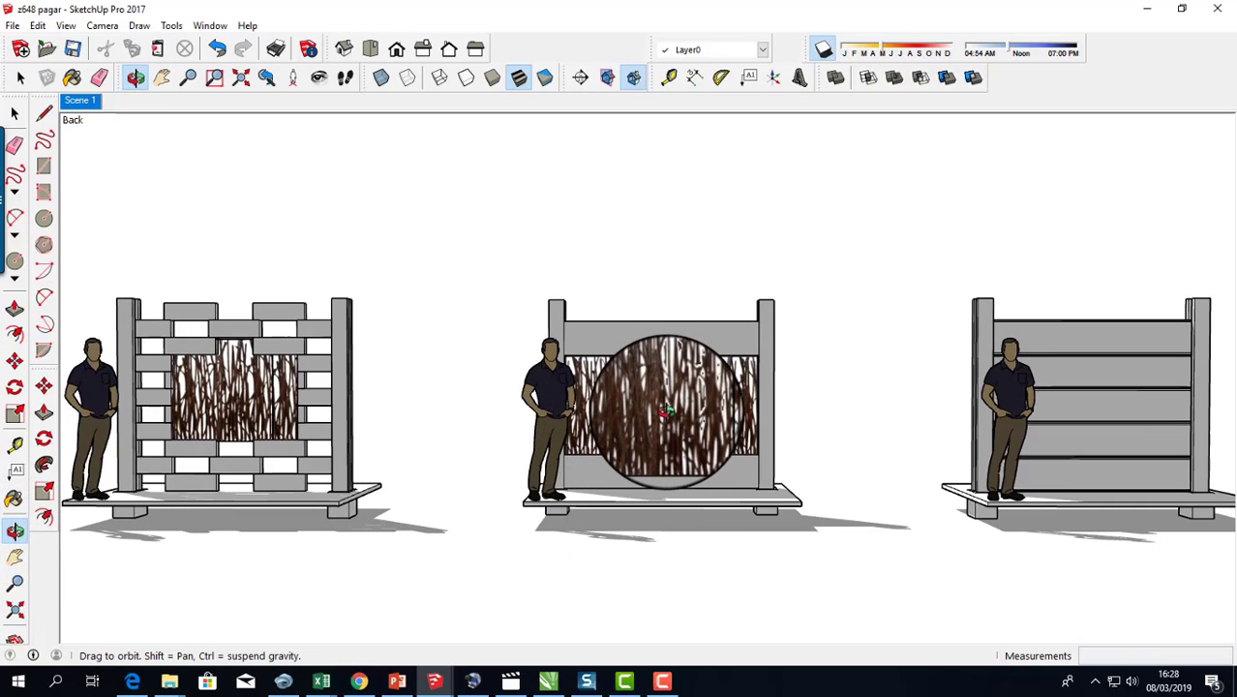
{"action": "left_click_drag", "start_coordinate": [657, 387], "coordinate": [657, 387]}
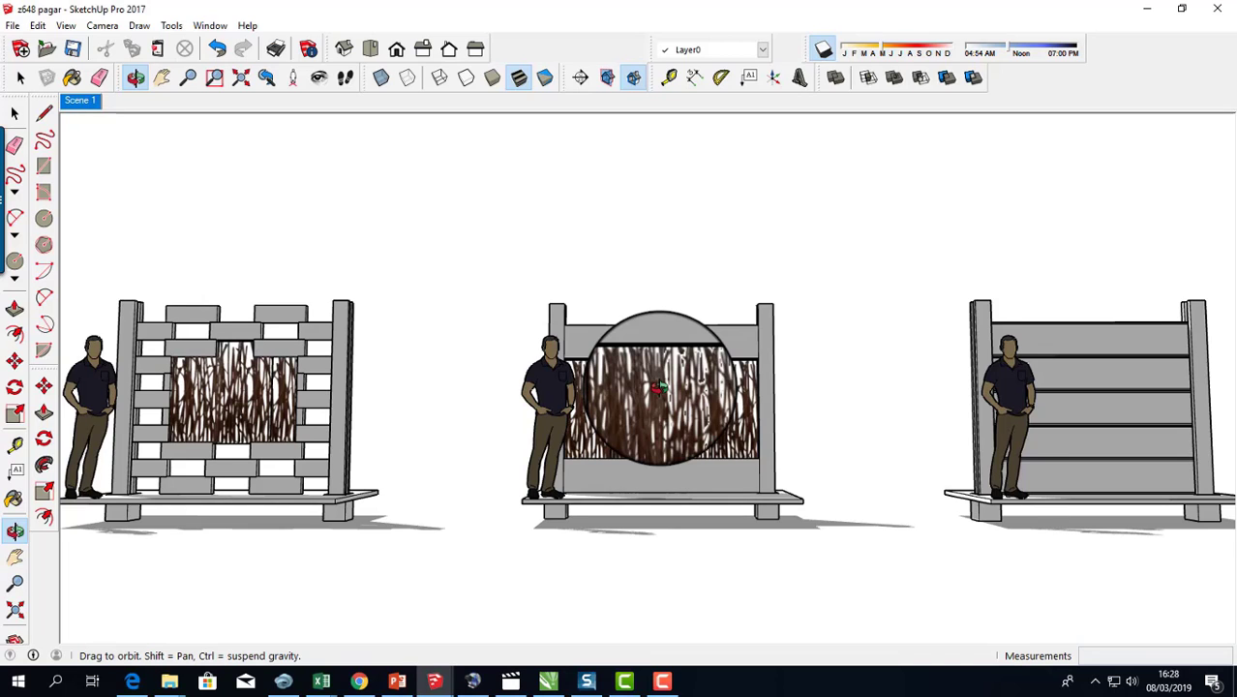
{"action": "left_click_drag", "start_coordinate": [657, 386], "coordinate": [655, 462]}
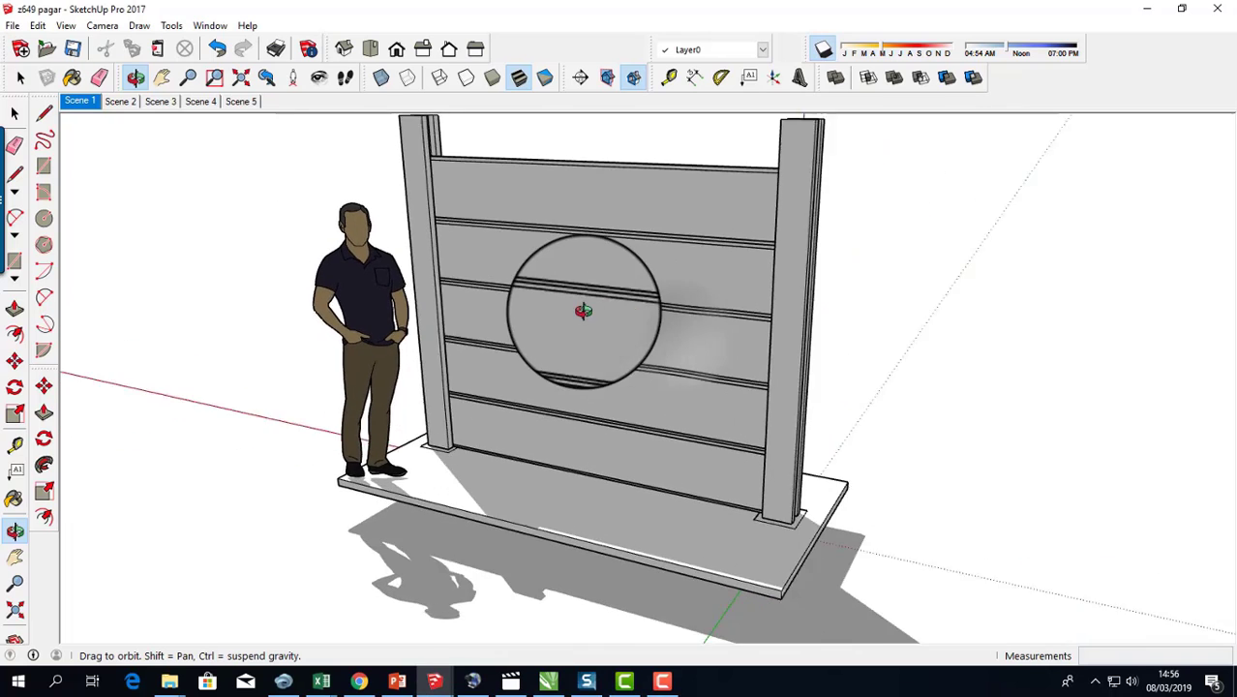
Orbit around the plank fence to new angles and pan it left and down
{"action": "mouse_move", "coordinate": [582, 311]}
{"action": "left_mouse_down"}
{"action": "mouse_move", "coordinate": [579, 257]}
{"action": "mouse_move", "coordinate": [634, 241]}
{"action": "left_mouse_up"}
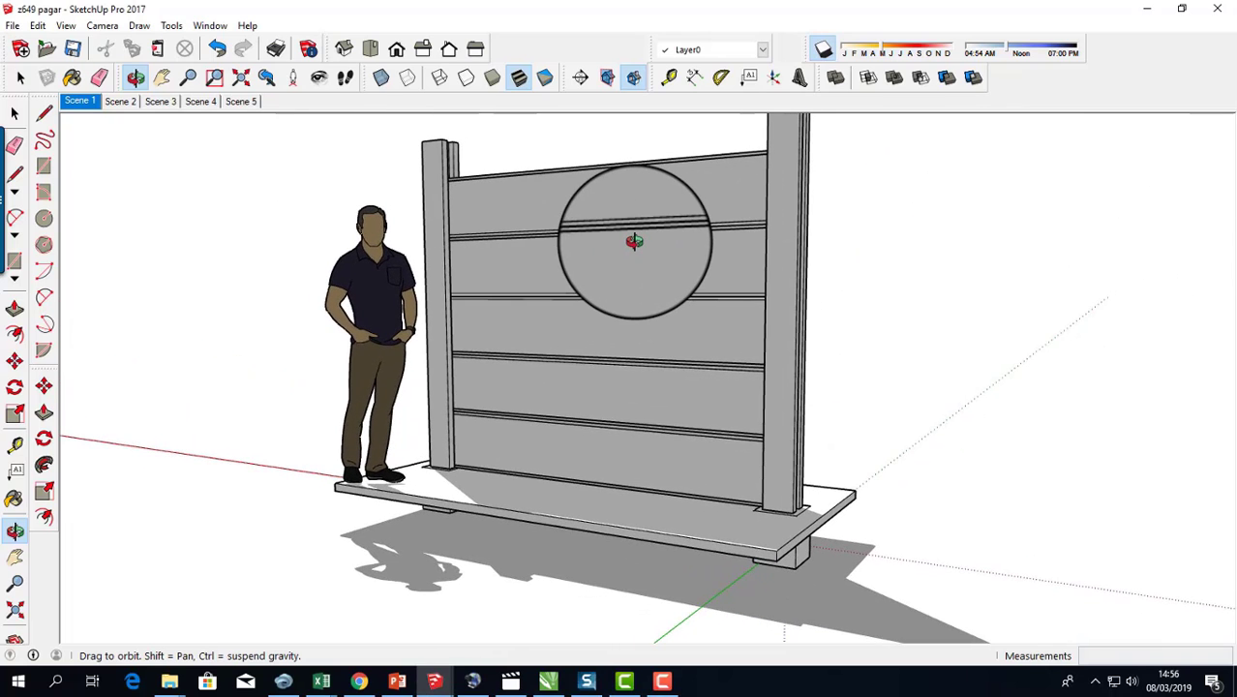
{"action": "mouse_move", "coordinate": [633, 241]}
{"action": "left_mouse_down"}
{"action": "mouse_move", "coordinate": [648, 263]}
{"action": "mouse_move", "coordinate": [550, 278]}
{"action": "left_mouse_up"}
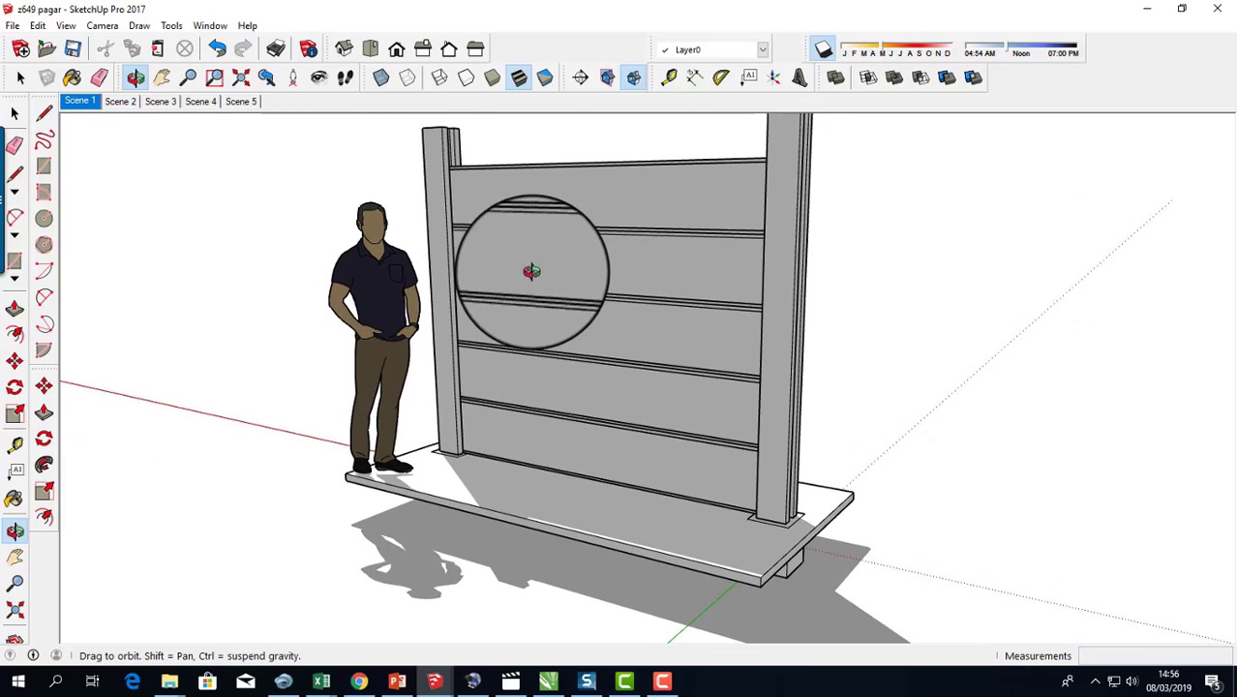
{"action": "left_click", "coordinate": [16, 559]}
{"action": "left_click_drag", "start_coordinate": [496, 372], "coordinate": [469, 391]}
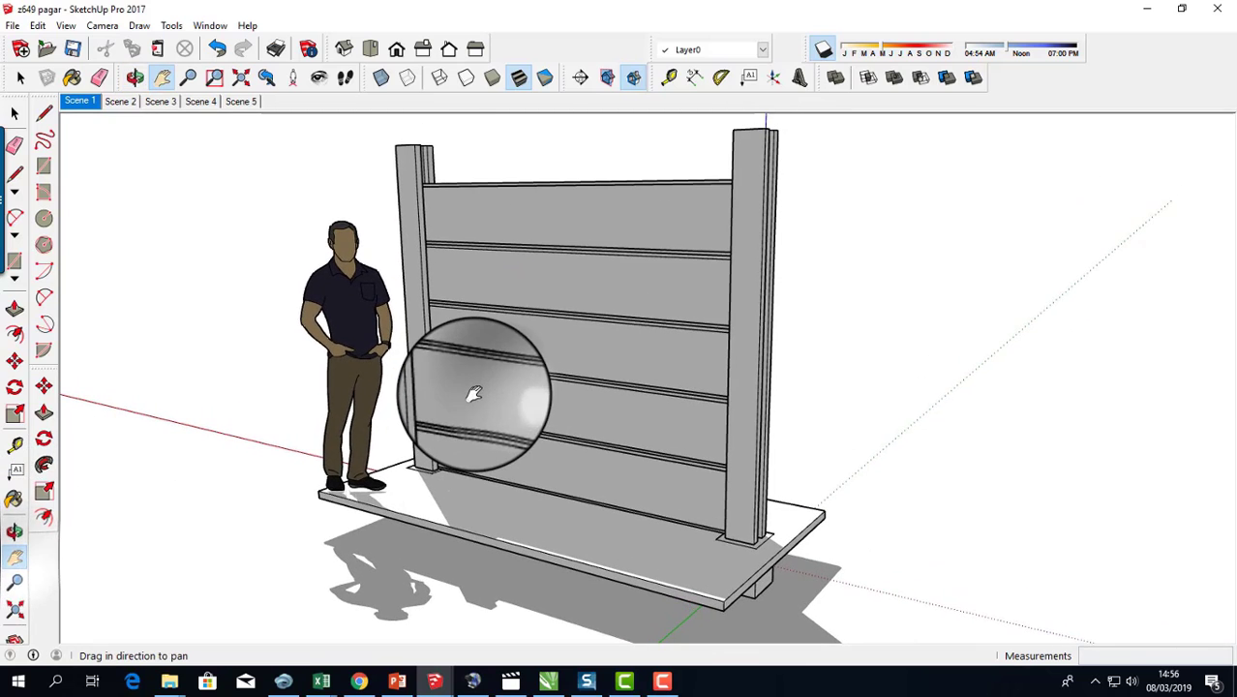
Show Scene 2's bare posts, orbit around them, then return to the Select tool
{"action": "left_click", "coordinate": [120, 101]}
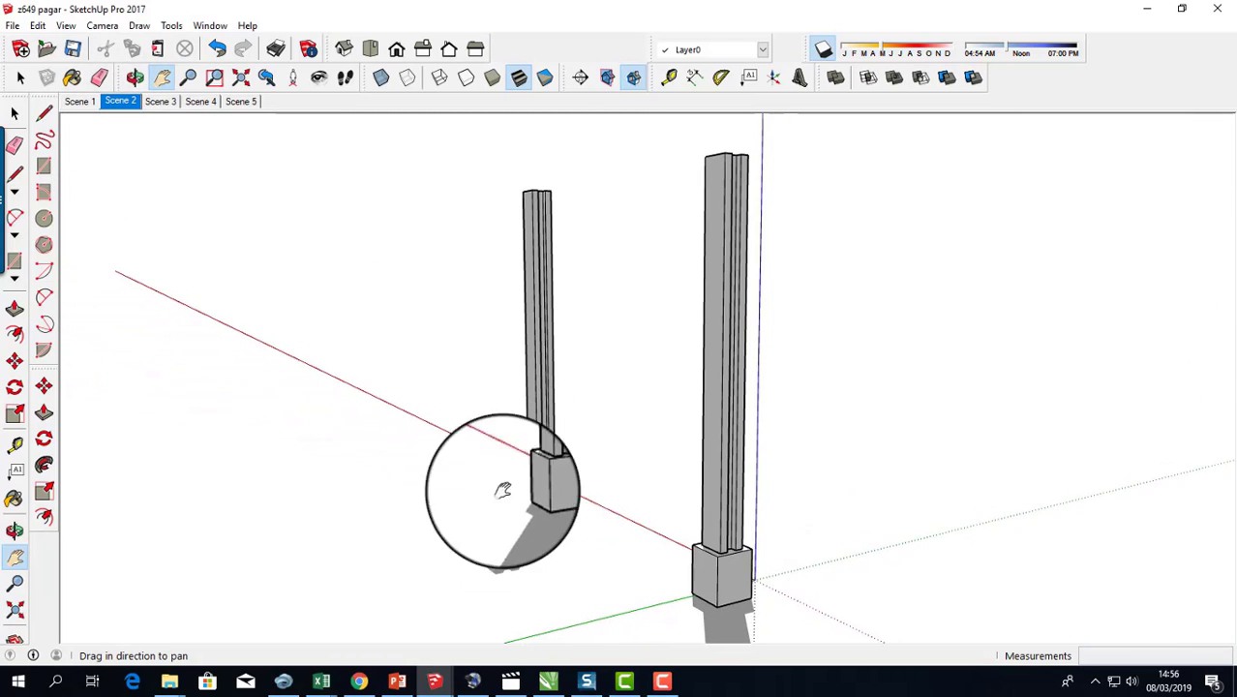
{"action": "left_click", "coordinate": [15, 531]}
{"action": "mouse_move", "coordinate": [428, 524]}
{"action": "left_mouse_down"}
{"action": "mouse_move", "coordinate": [579, 510]}
{"action": "mouse_move", "coordinate": [565, 503]}
{"action": "left_mouse_up"}
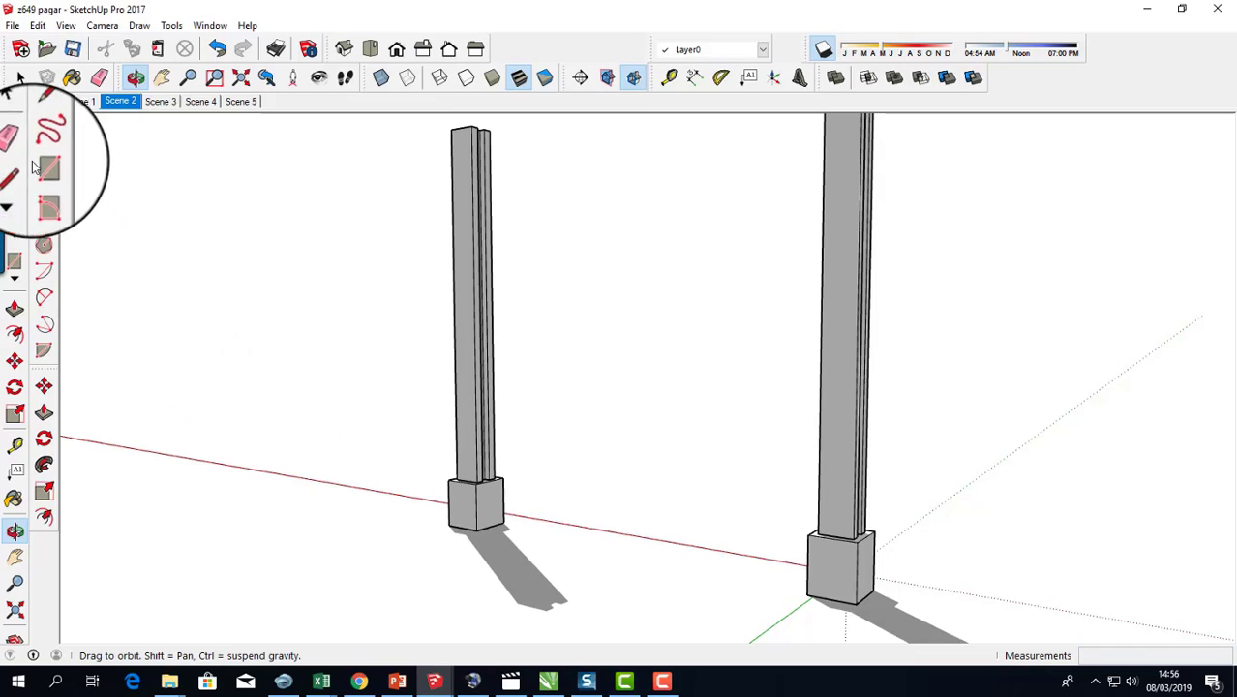
{"action": "left_click", "coordinate": [14, 114]}
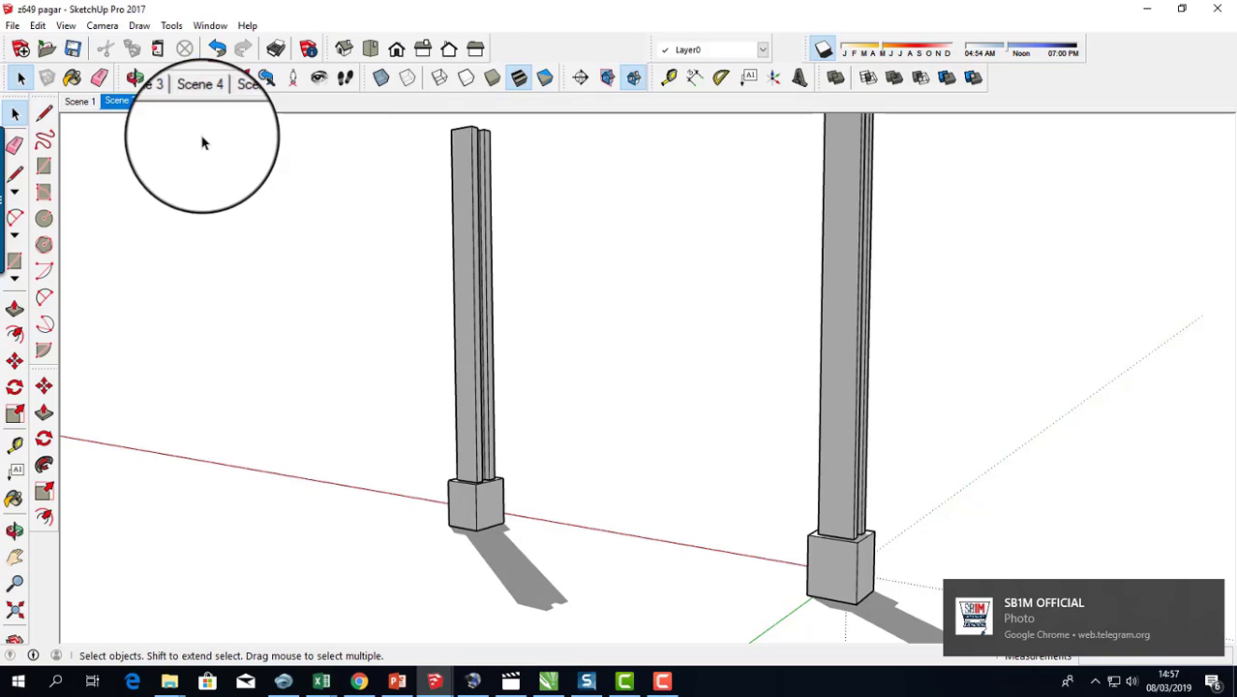
Play Scene 3 (slab and figure), Scene 4 (panelled wall), then Scene 5 (complete fence)
{"action": "left_click", "coordinate": [163, 101]}
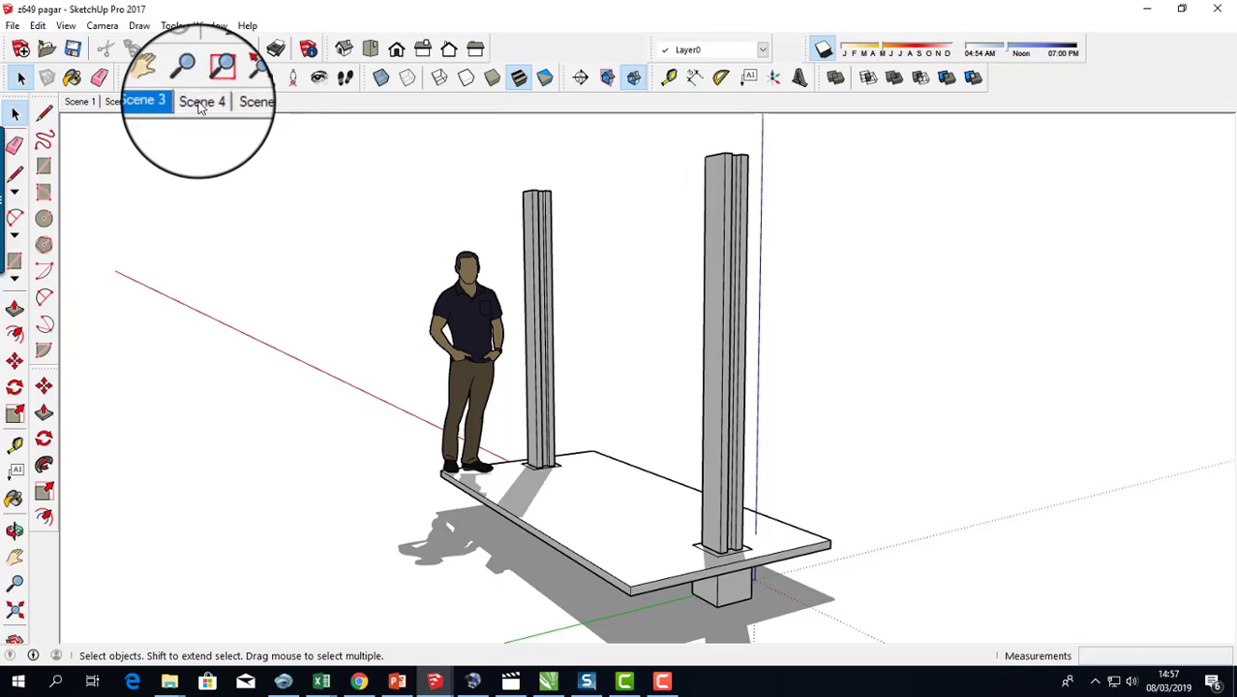
{"action": "left_click", "coordinate": [199, 102]}
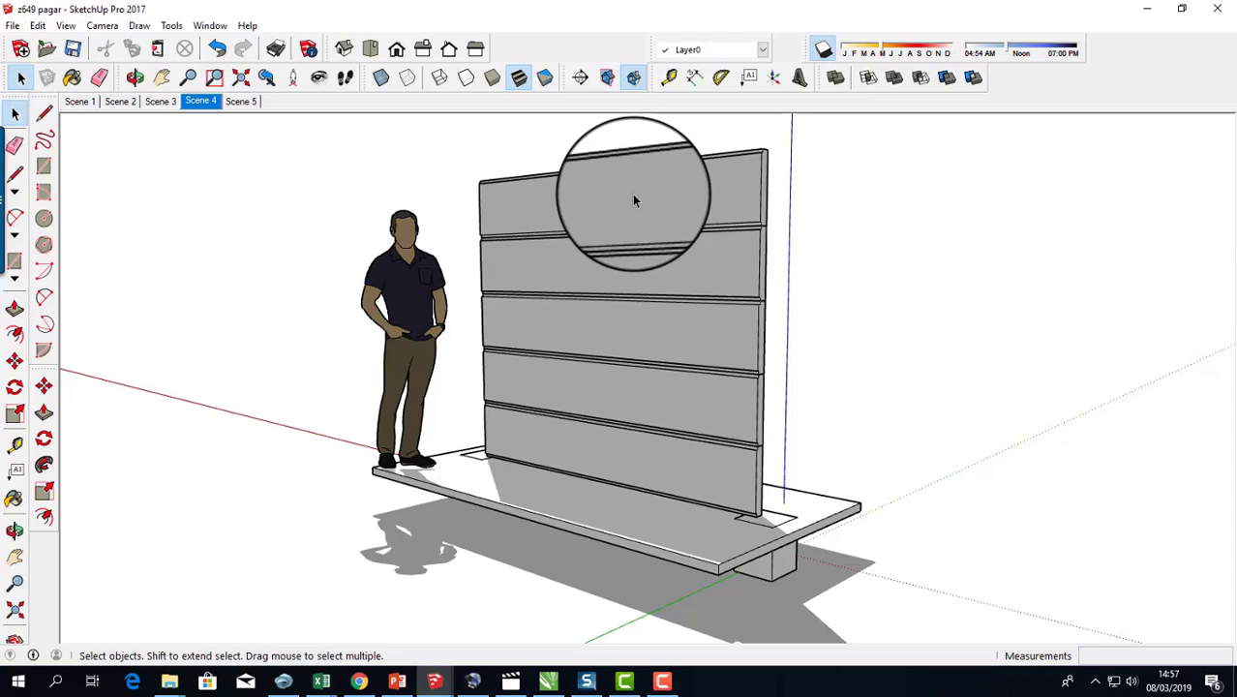
{"action": "left_click", "coordinate": [240, 102]}
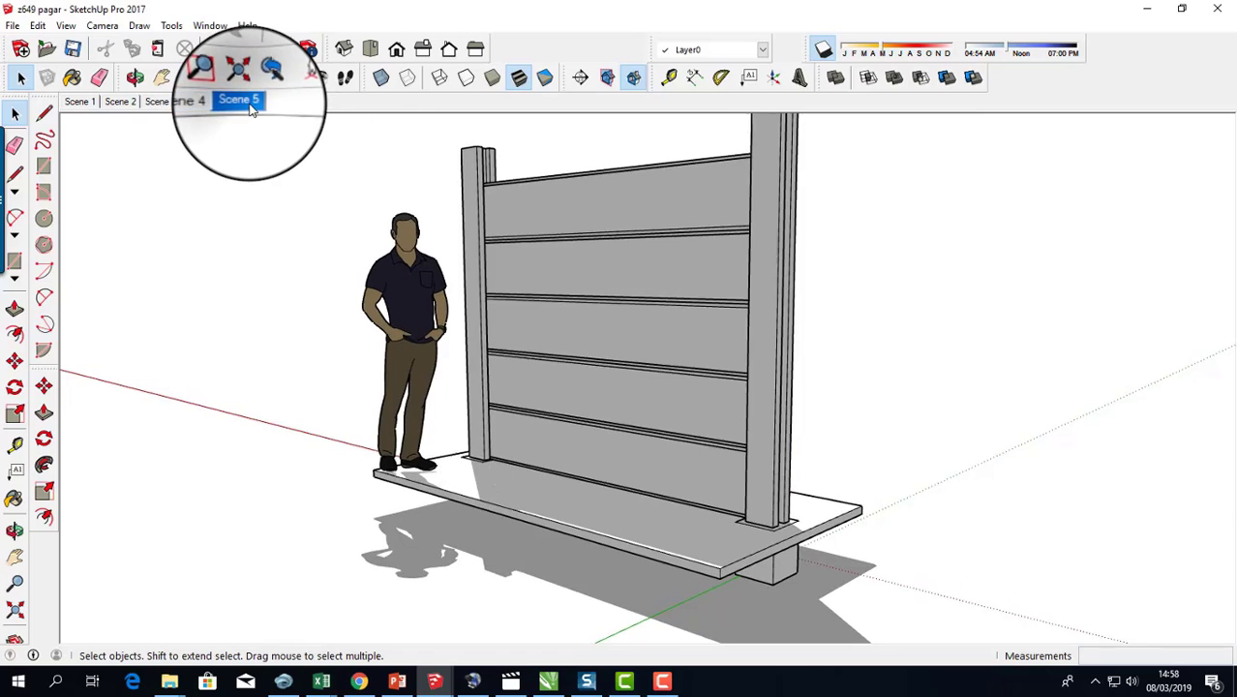
Orbit the Scene 5 fence so the wall faces more to the left
{"action": "left_click", "coordinate": [15, 528]}
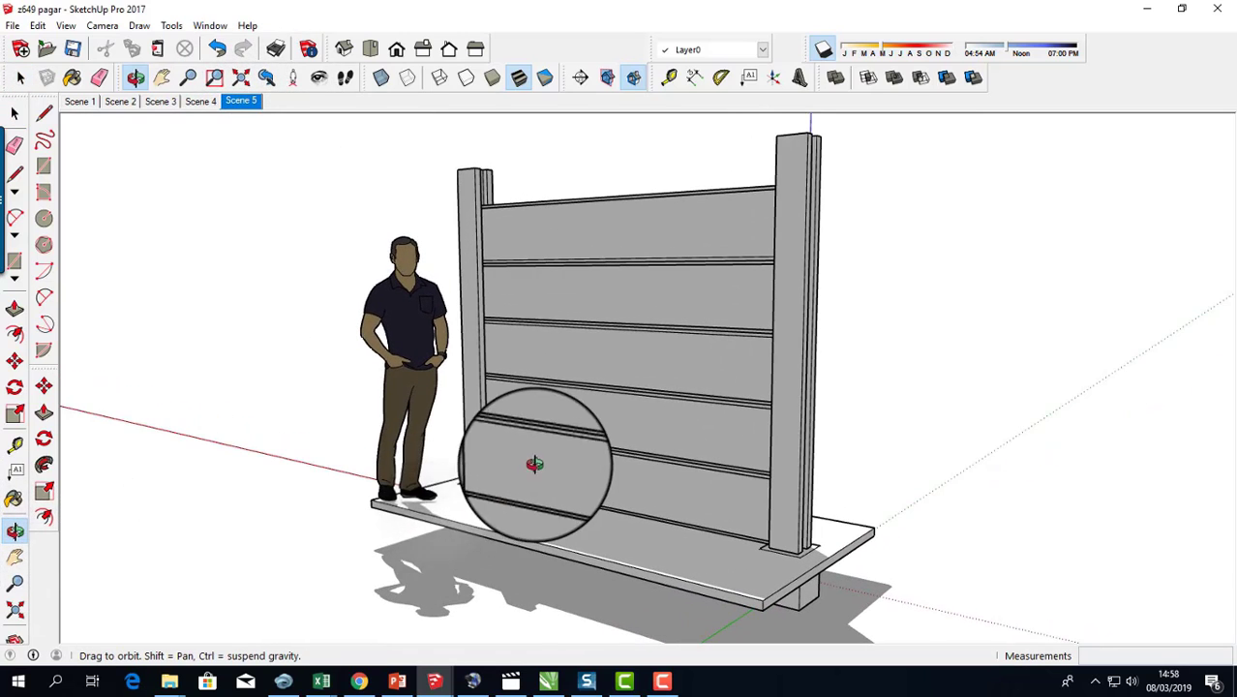
{"action": "mouse_move", "coordinate": [534, 464]}
{"action": "left_mouse_down"}
{"action": "mouse_move", "coordinate": [544, 405]}
{"action": "mouse_move", "coordinate": [450, 516]}
{"action": "left_mouse_up"}
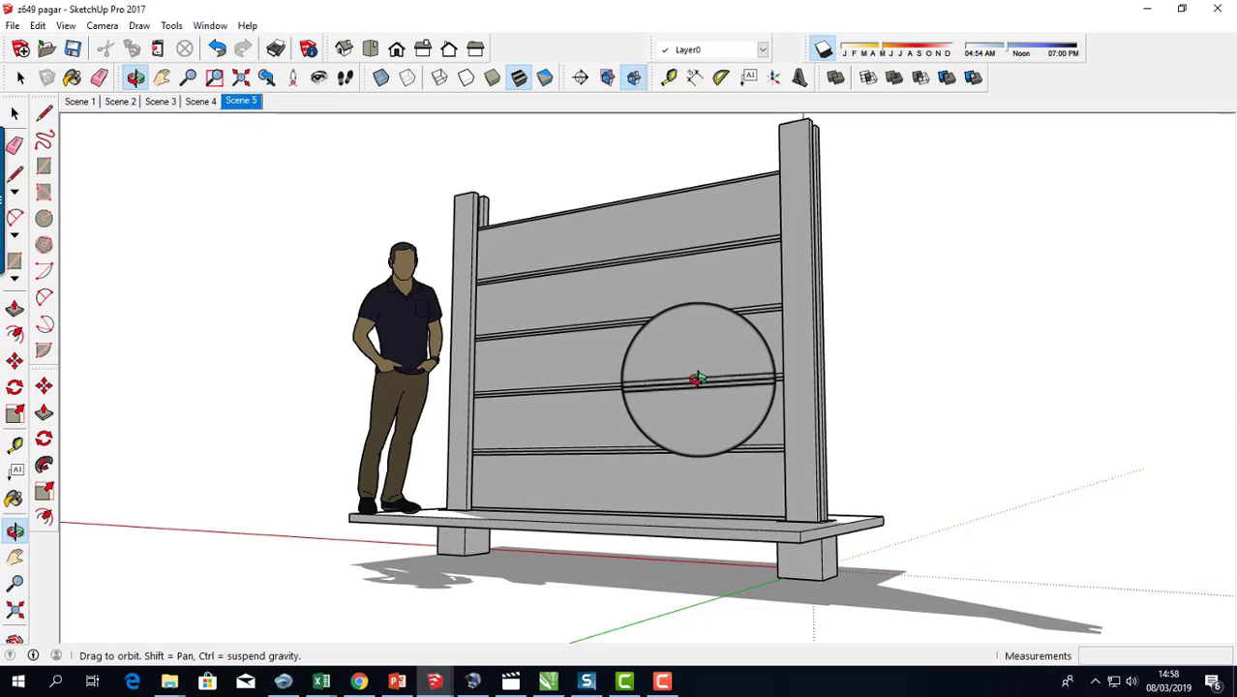
{"action": "mouse_move", "coordinate": [699, 379]}
{"action": "left_mouse_down"}
{"action": "mouse_move", "coordinate": [564, 379]}
{"action": "mouse_move", "coordinate": [632, 363]}
{"action": "mouse_move", "coordinate": [629, 407]}
{"action": "mouse_move", "coordinate": [651, 409]}
{"action": "mouse_move", "coordinate": [717, 341]}
{"action": "mouse_move", "coordinate": [697, 387]}
{"action": "left_mouse_up"}
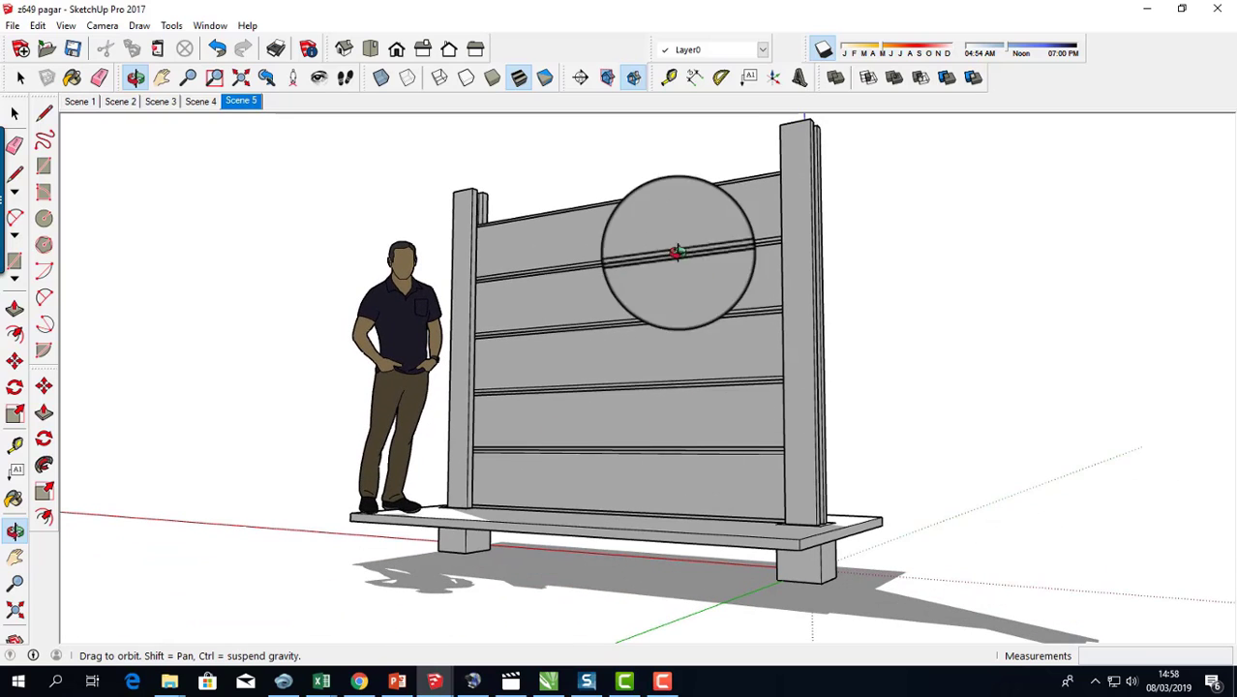
{"action": "left_click", "coordinate": [20, 77]}
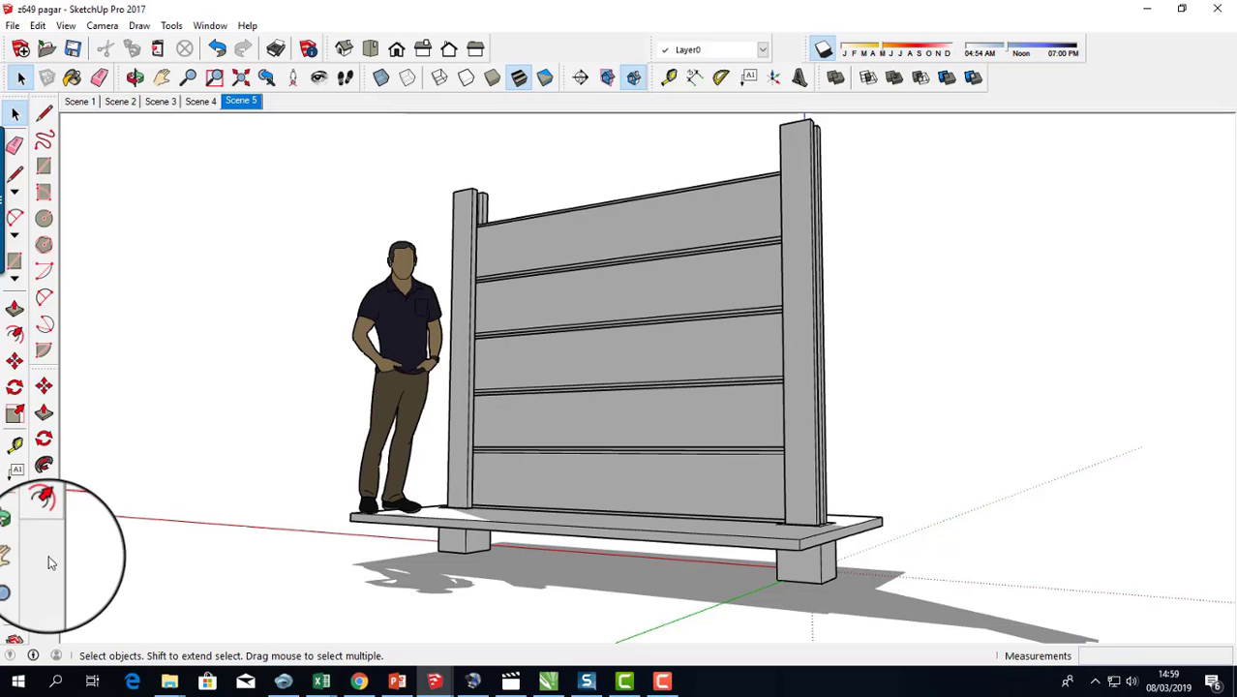
Orbit down to the base footings, pan the fence upward, then view it more frontally
{"action": "left_click", "coordinate": [14, 530]}
{"action": "left_click_drag", "start_coordinate": [403, 506], "coordinate": [498, 438]}
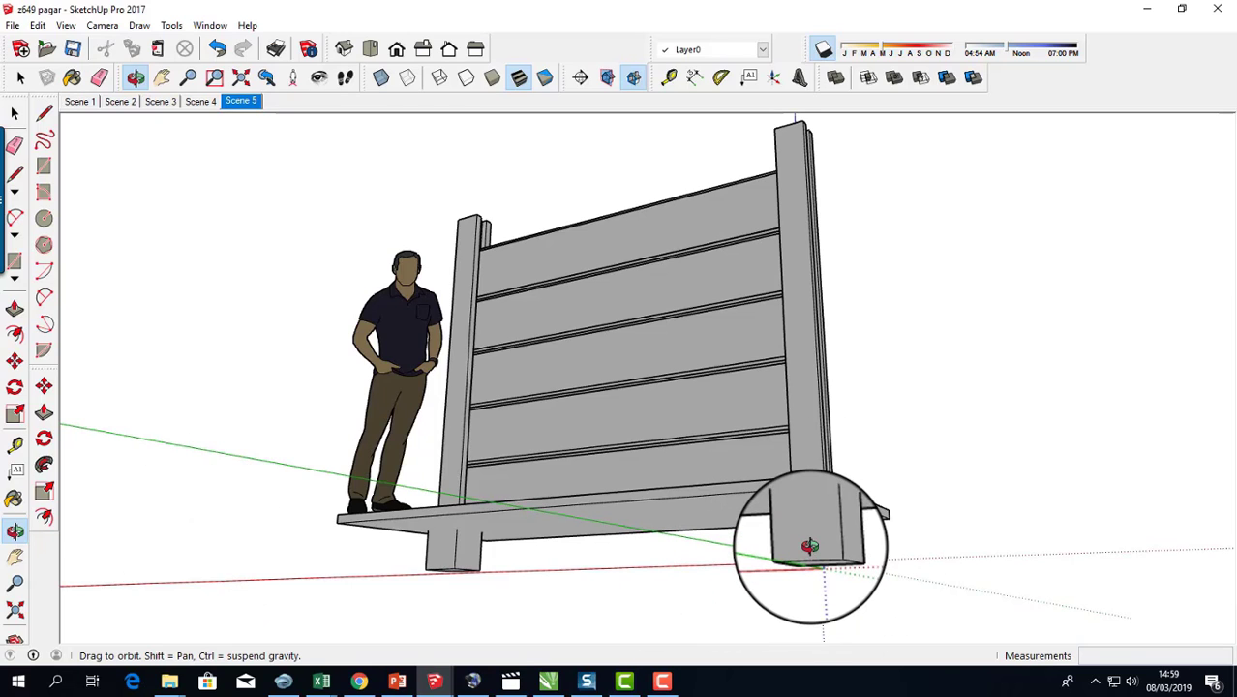
{"action": "left_click", "coordinate": [15, 113]}
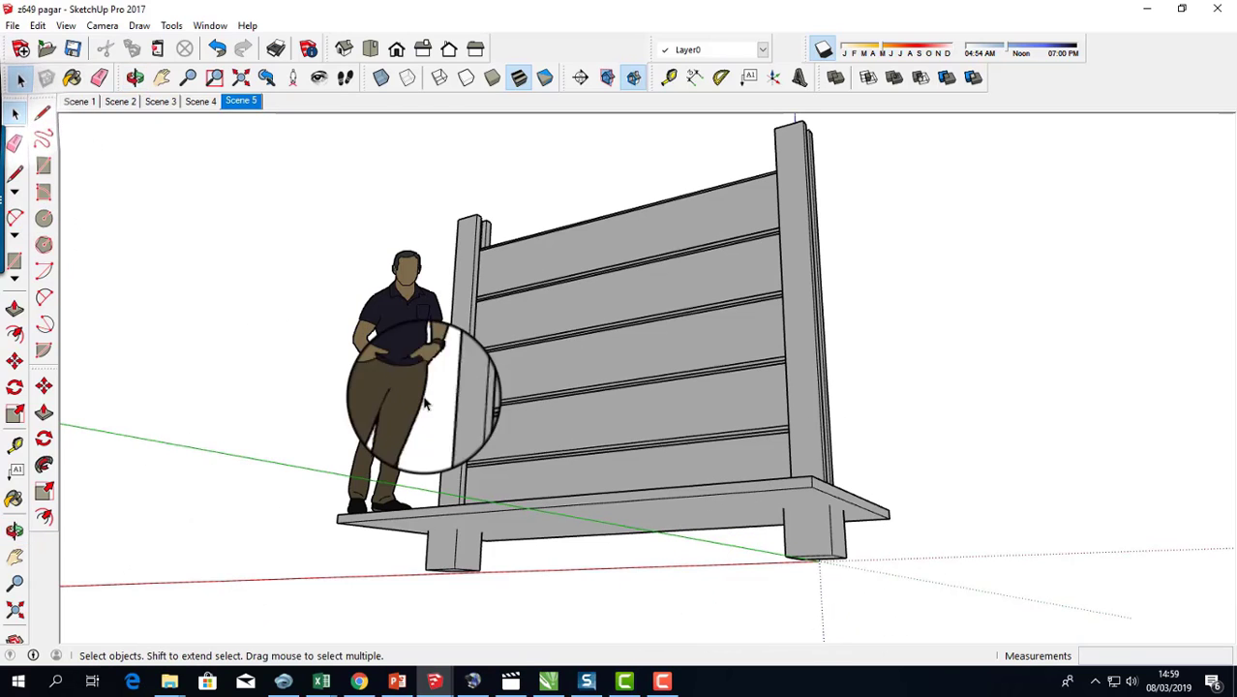
{"action": "left_click", "coordinate": [14, 556]}
{"action": "left_click_drag", "start_coordinate": [483, 475], "coordinate": [552, 426]}
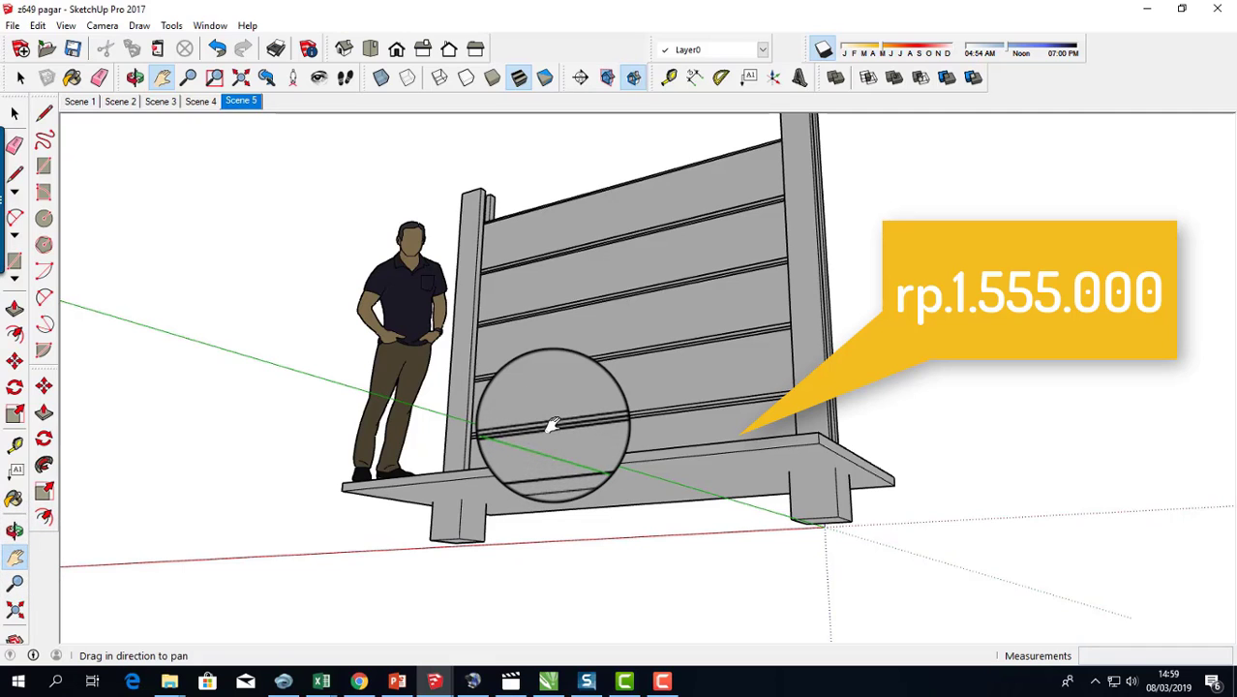
{"action": "left_click", "coordinate": [15, 531]}
{"action": "left_click_drag", "start_coordinate": [503, 441], "coordinate": [510, 433]}
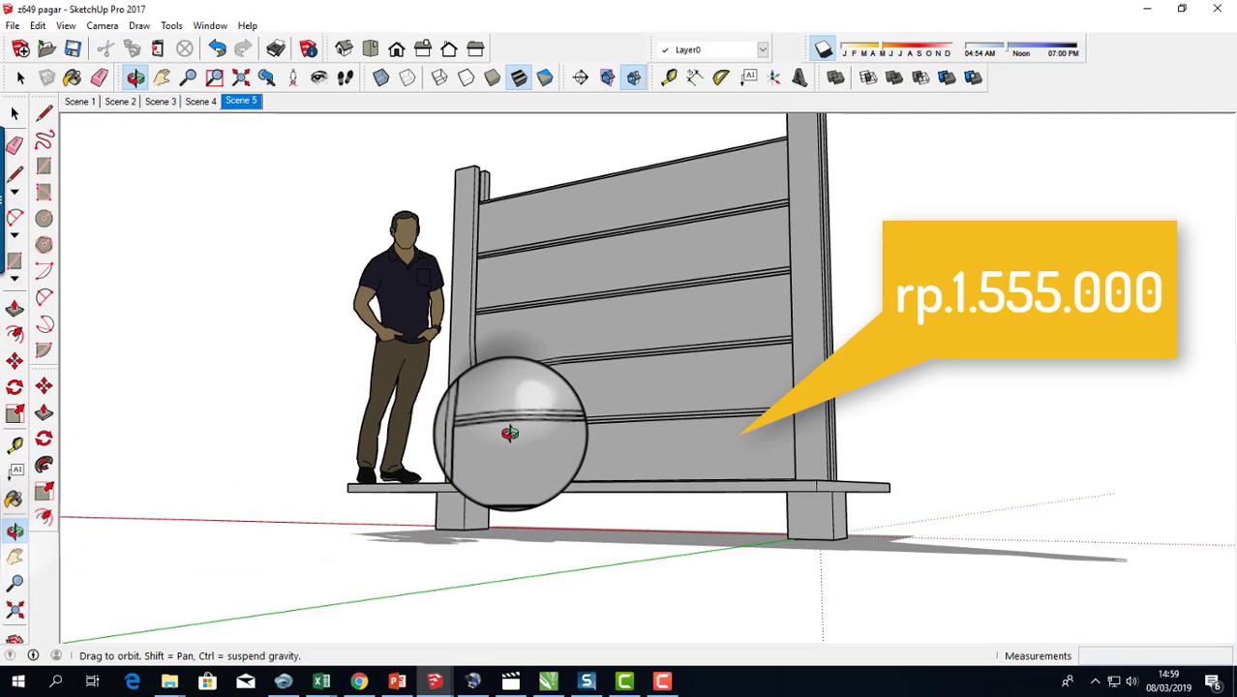
{"action": "left_click", "coordinate": [15, 556]}
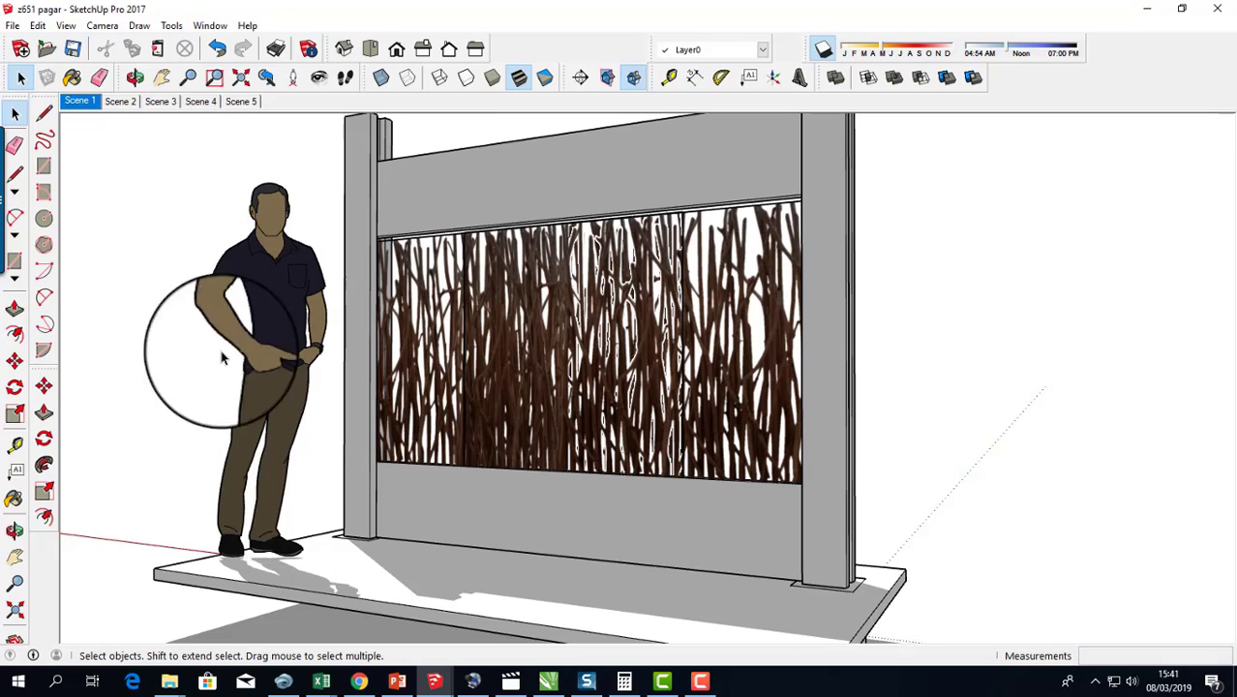
Pan and slightly orbit the branch-panel fence to reposition it in the view
{"action": "left_click", "coordinate": [15, 557]}
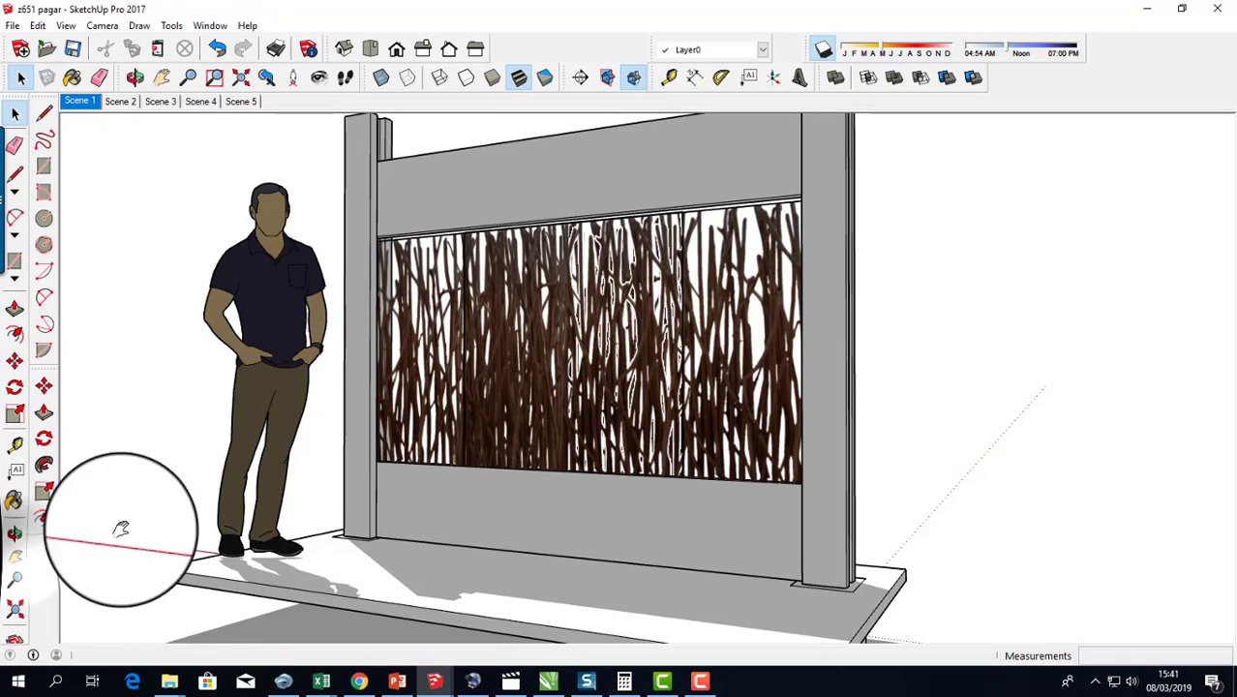
{"action": "left_click_drag", "start_coordinate": [469, 373], "coordinate": [454, 386]}
{"action": "left_click_drag", "start_coordinate": [509, 344], "coordinate": [548, 336]}
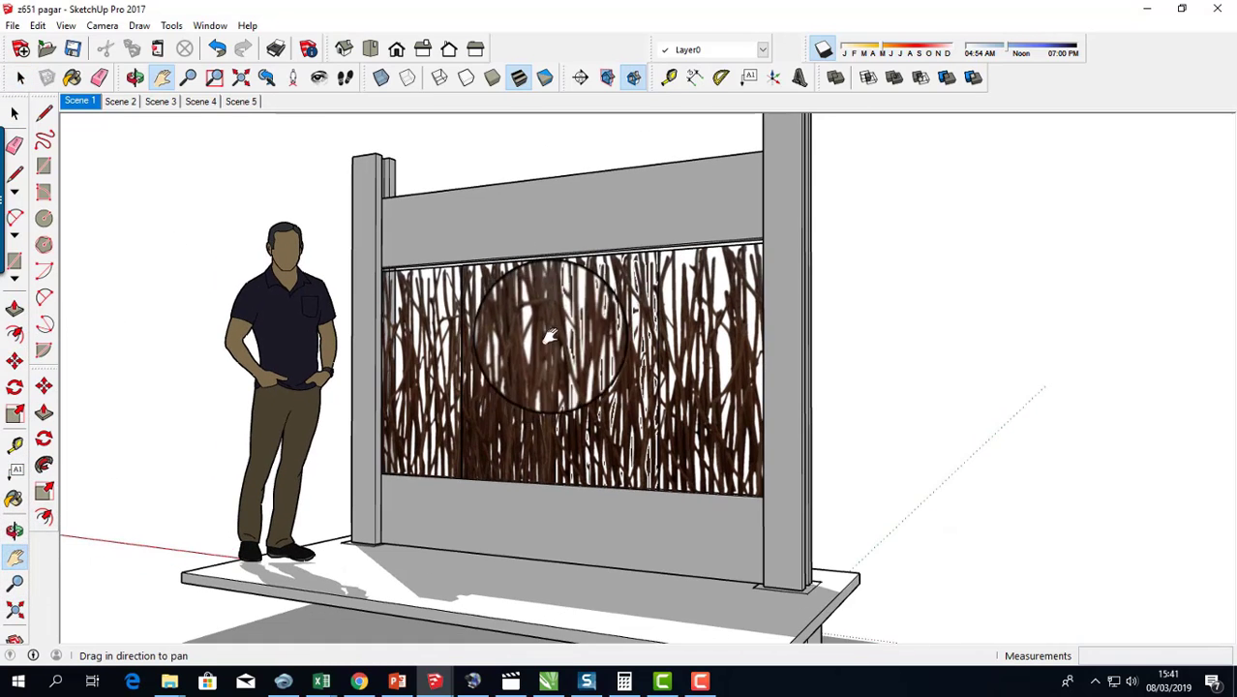
{"action": "left_click", "coordinate": [14, 529]}
{"action": "left_click_drag", "start_coordinate": [483, 470], "coordinate": [515, 456]}
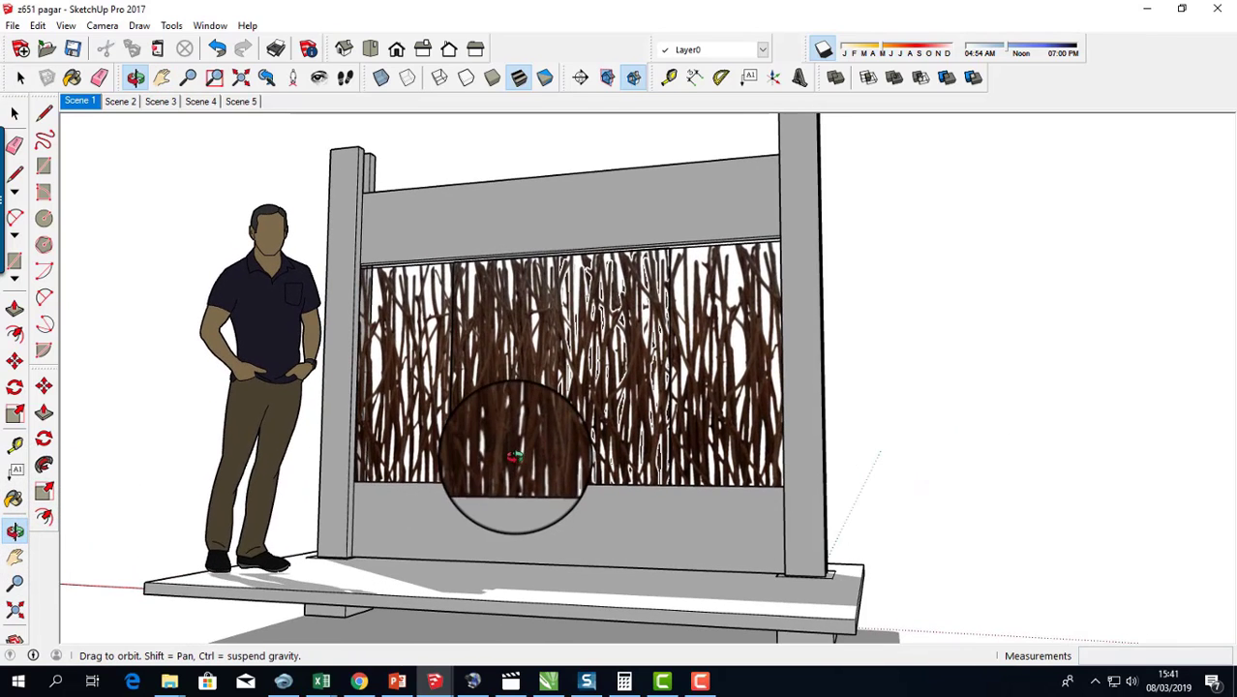
{"action": "left_click", "coordinate": [15, 556]}
{"action": "left_click_drag", "start_coordinate": [467, 512], "coordinate": [486, 472]}
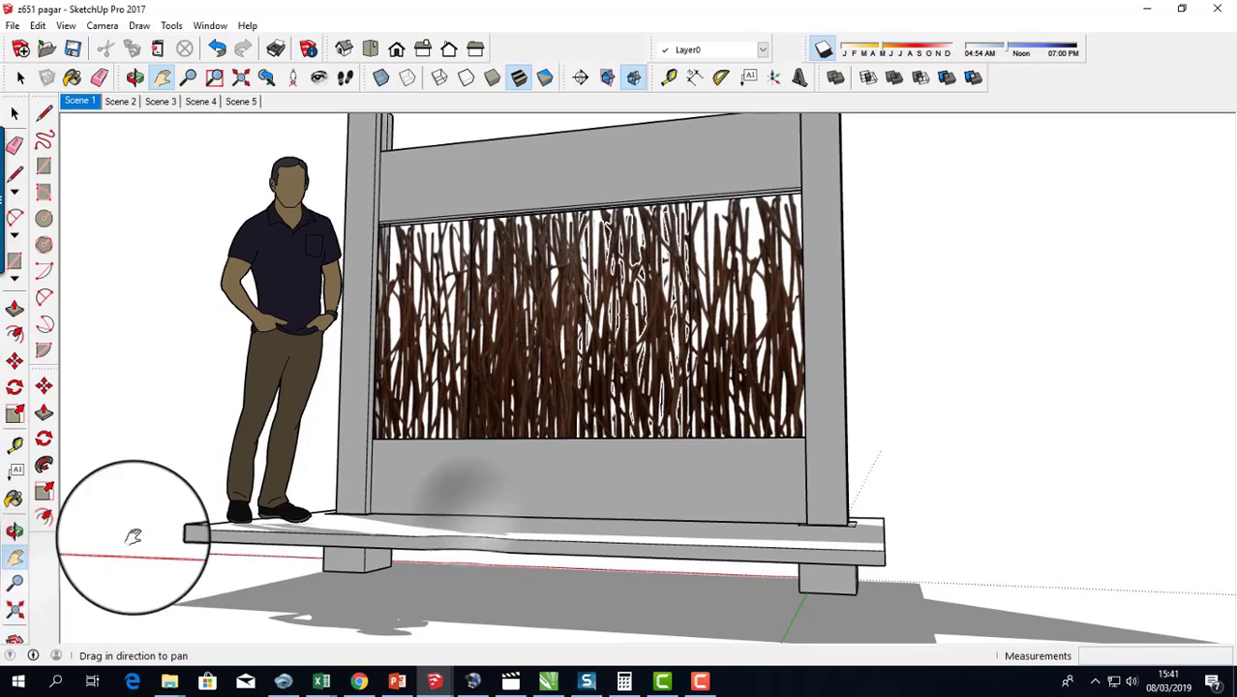
Orbit toward the fence base, shift the fence lower, and return to Select
{"action": "left_click", "coordinate": [15, 529]}
{"action": "left_click_drag", "start_coordinate": [461, 525], "coordinate": [333, 582]}
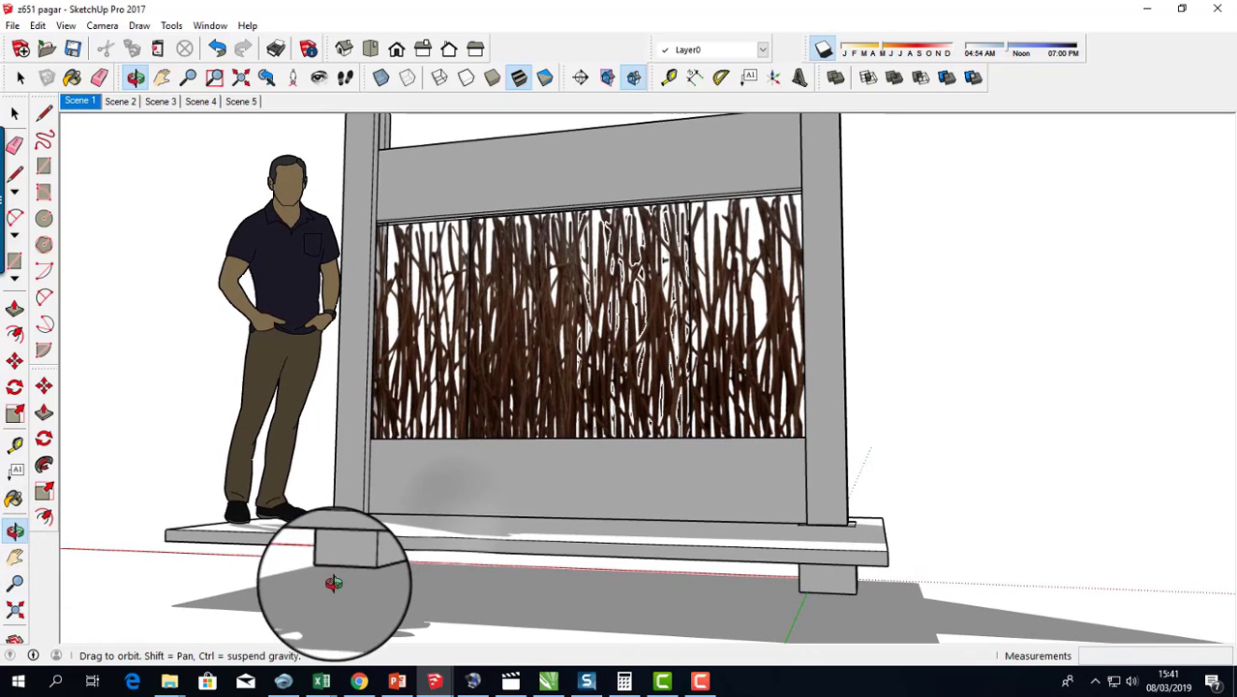
{"action": "left_click_drag", "start_coordinate": [395, 483], "coordinate": [372, 491]}
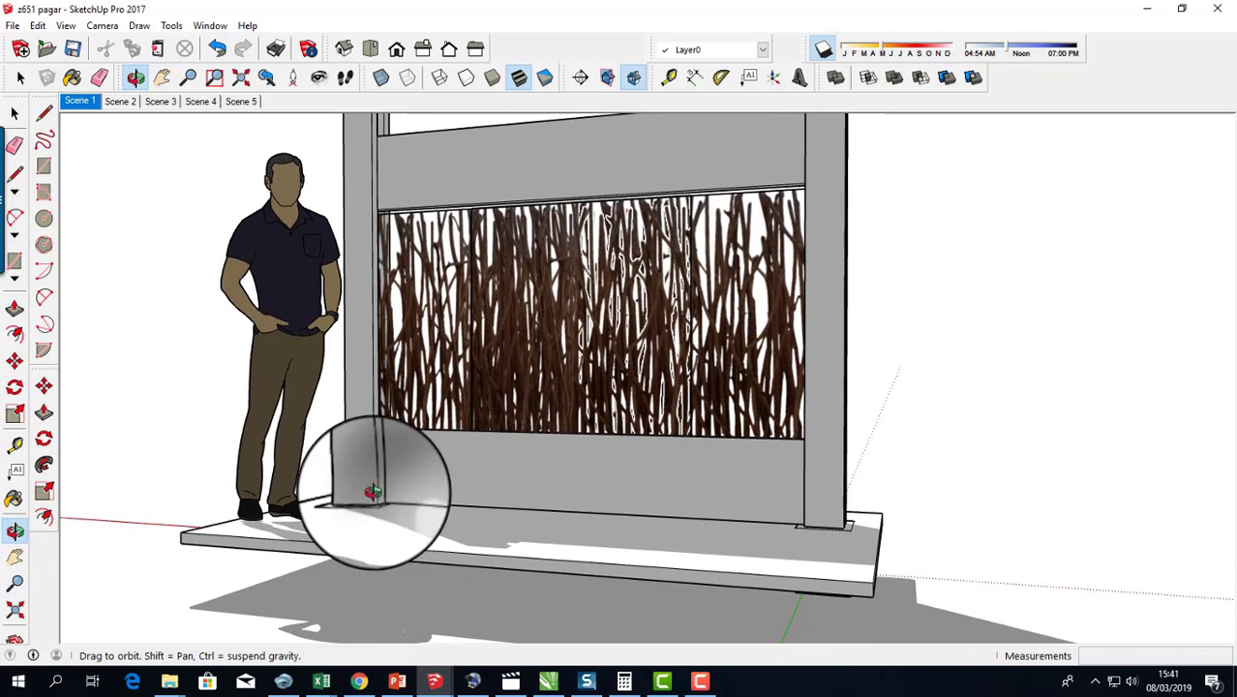
{"action": "left_click", "coordinate": [14, 556]}
{"action": "left_click_drag", "start_coordinate": [441, 291], "coordinate": [442, 359]}
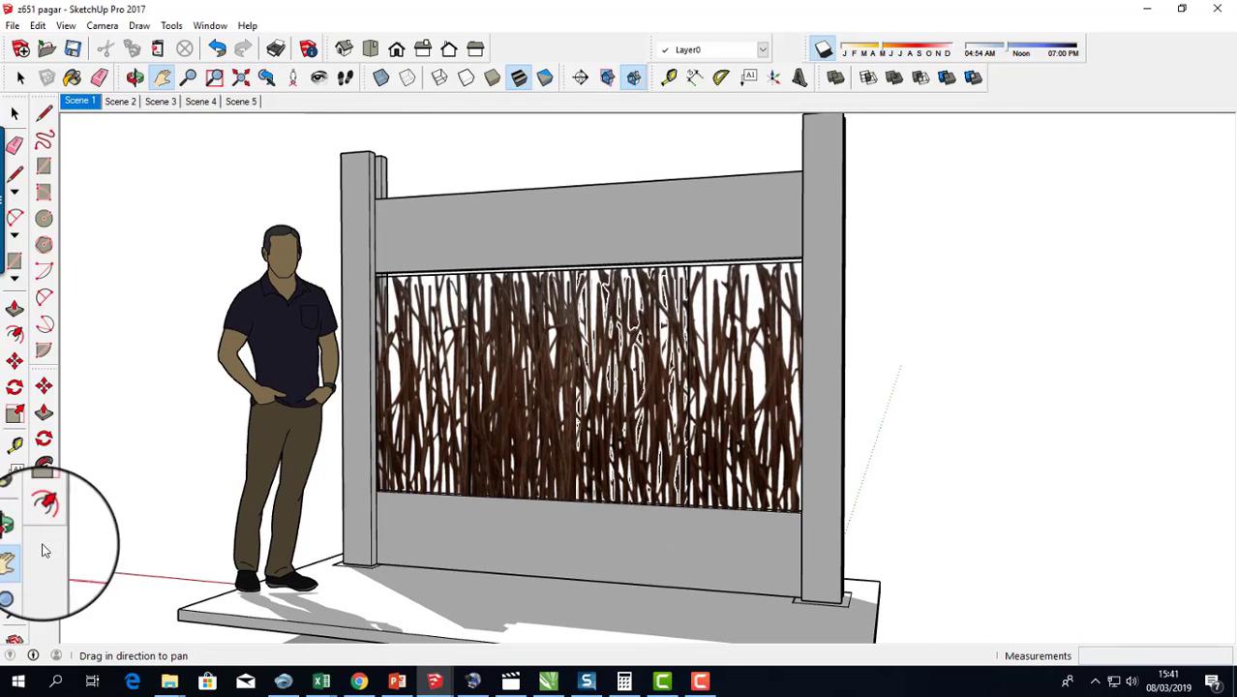
{"action": "key", "text": "space"}
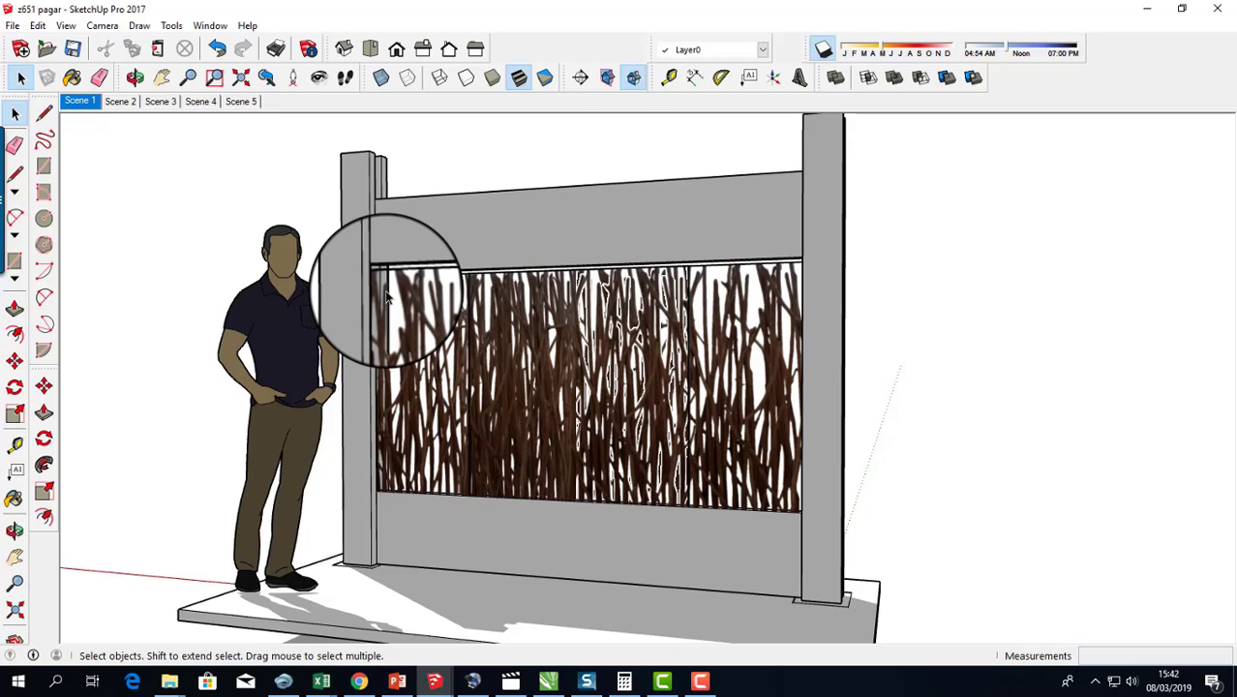
Orbit low to inspect the base and its feet, then settle on an angled front view
{"action": "left_click", "coordinate": [15, 557]}
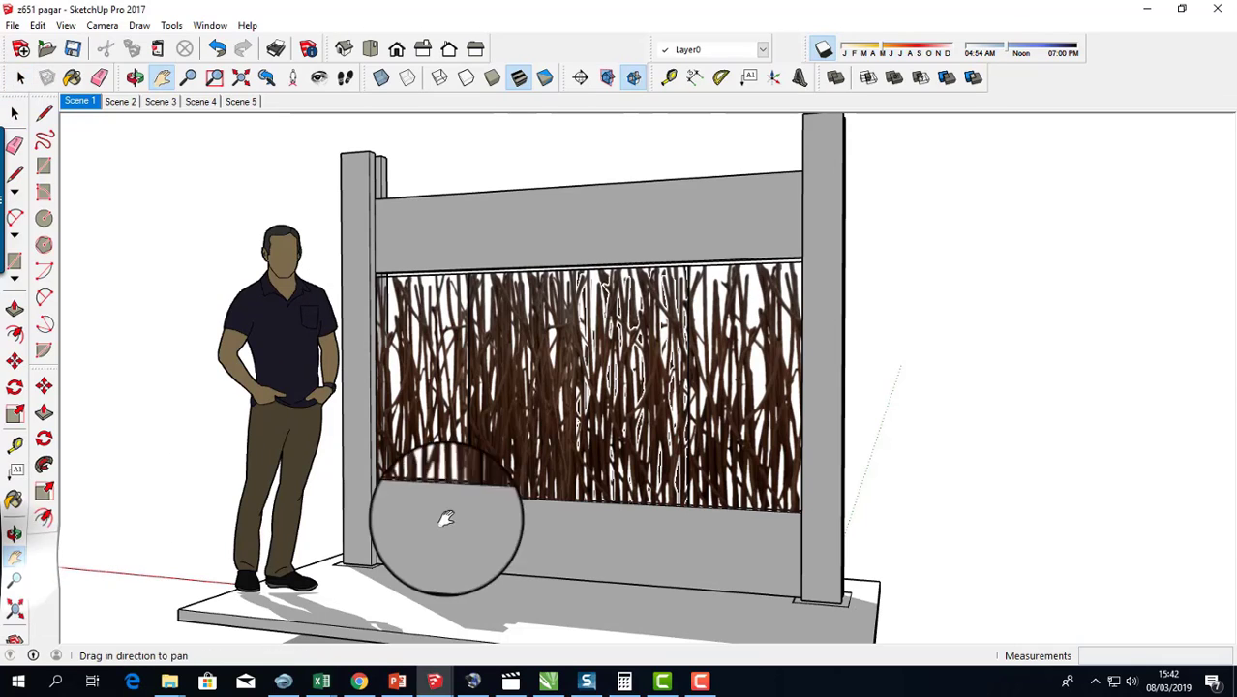
{"action": "left_click_drag", "start_coordinate": [460, 506], "coordinate": [459, 441]}
{"action": "left_click", "coordinate": [14, 530]}
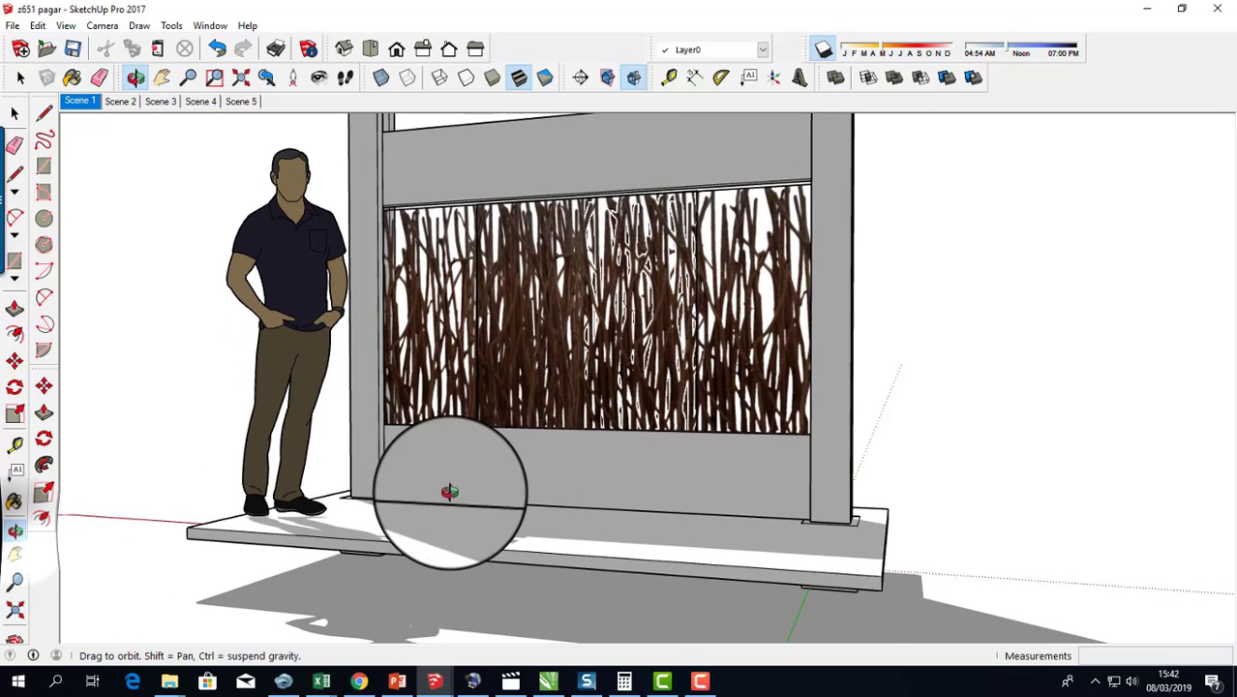
{"action": "left_click_drag", "start_coordinate": [442, 492], "coordinate": [644, 555]}
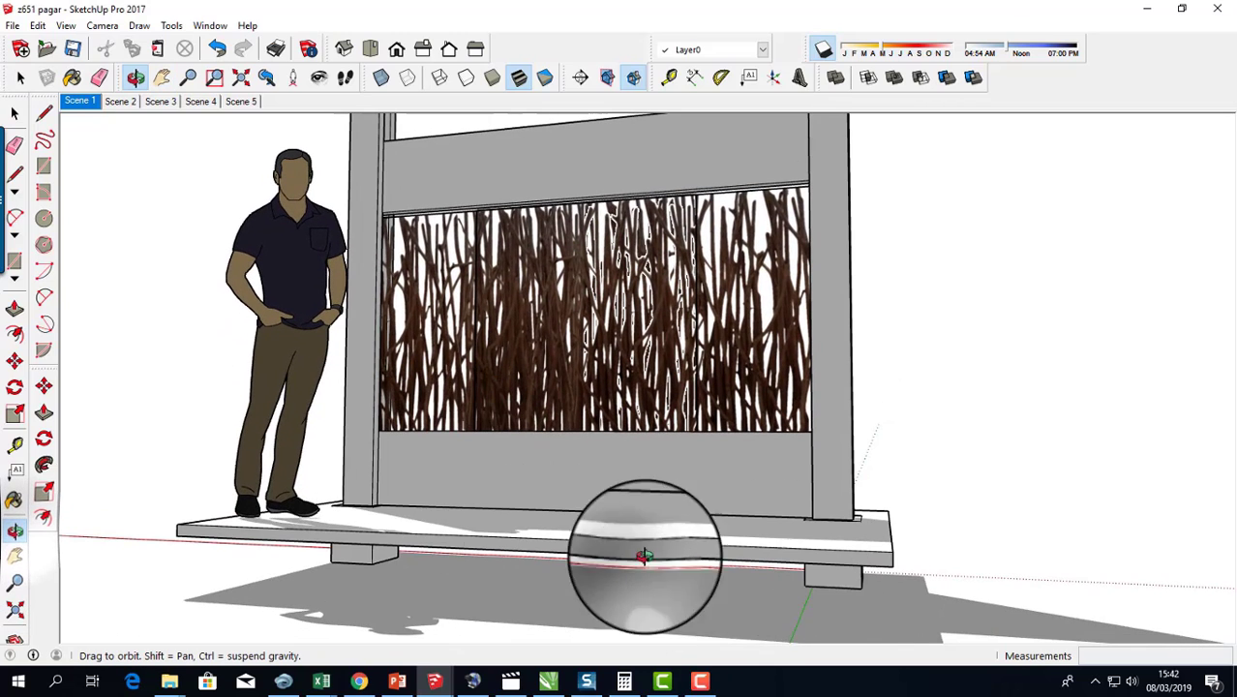
{"action": "left_click", "coordinate": [14, 557]}
{"action": "left_click_drag", "start_coordinate": [381, 396], "coordinate": [381, 463]}
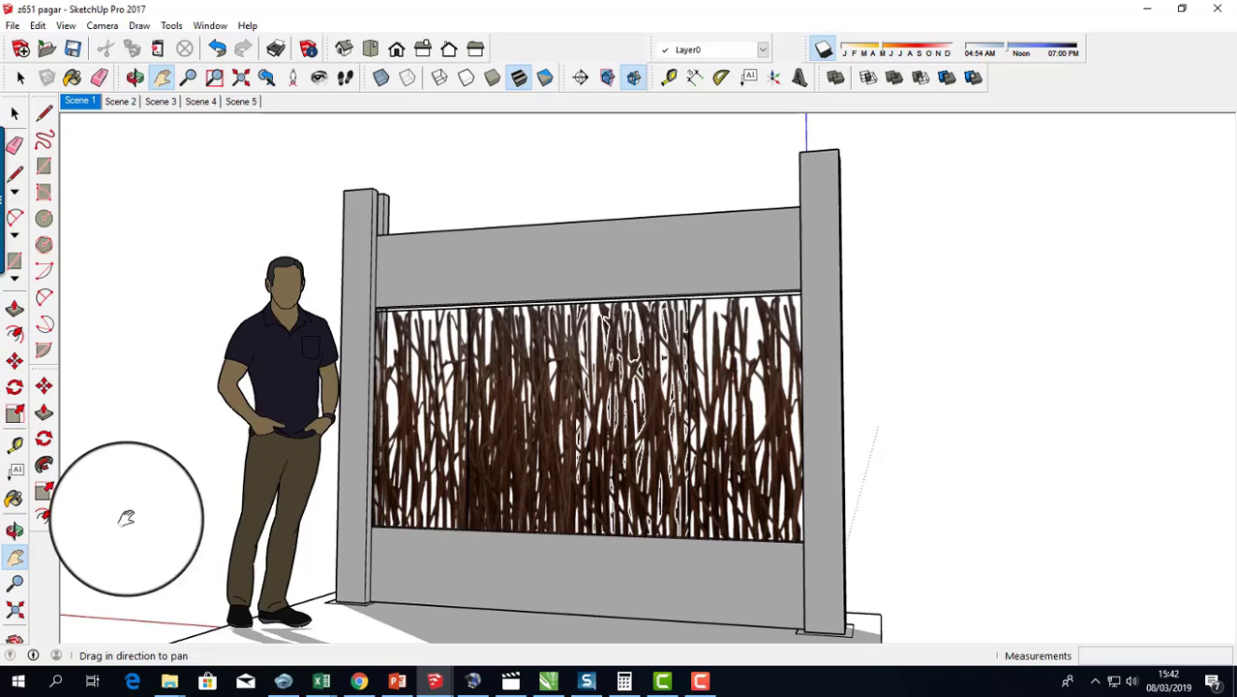
{"action": "left_click", "coordinate": [13, 529]}
{"action": "left_click_drag", "start_coordinate": [362, 428], "coordinate": [736, 481]}
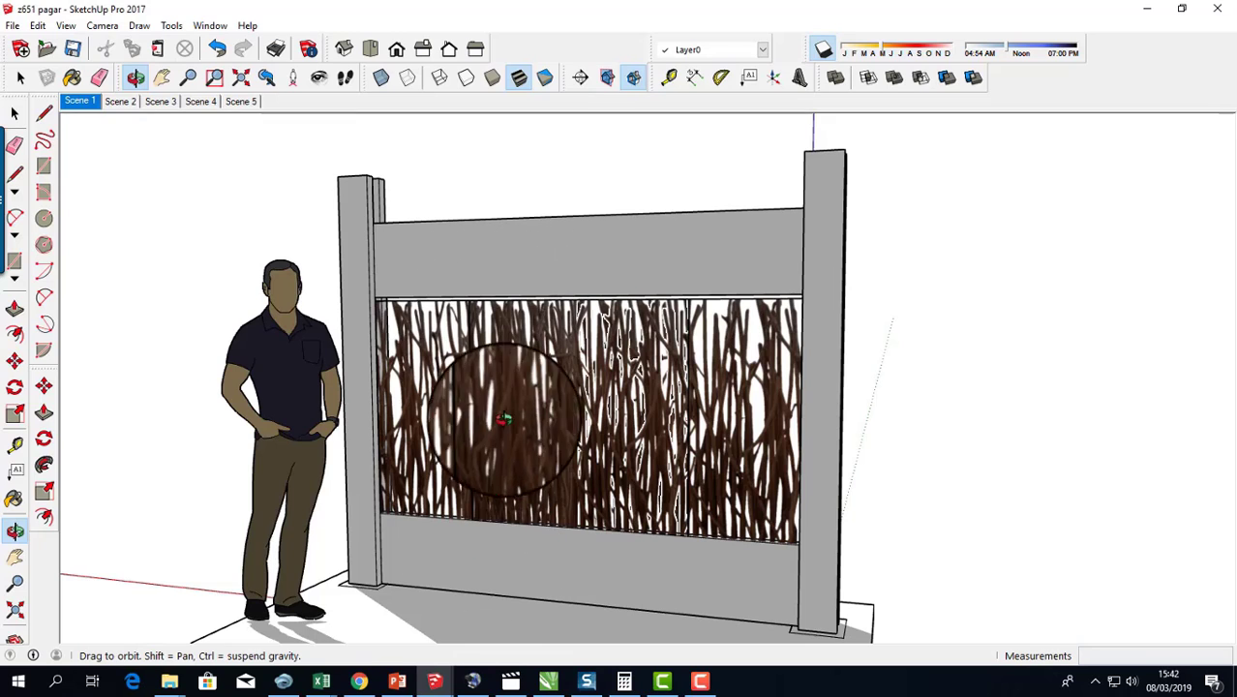
{"action": "left_click", "coordinate": [16, 115]}
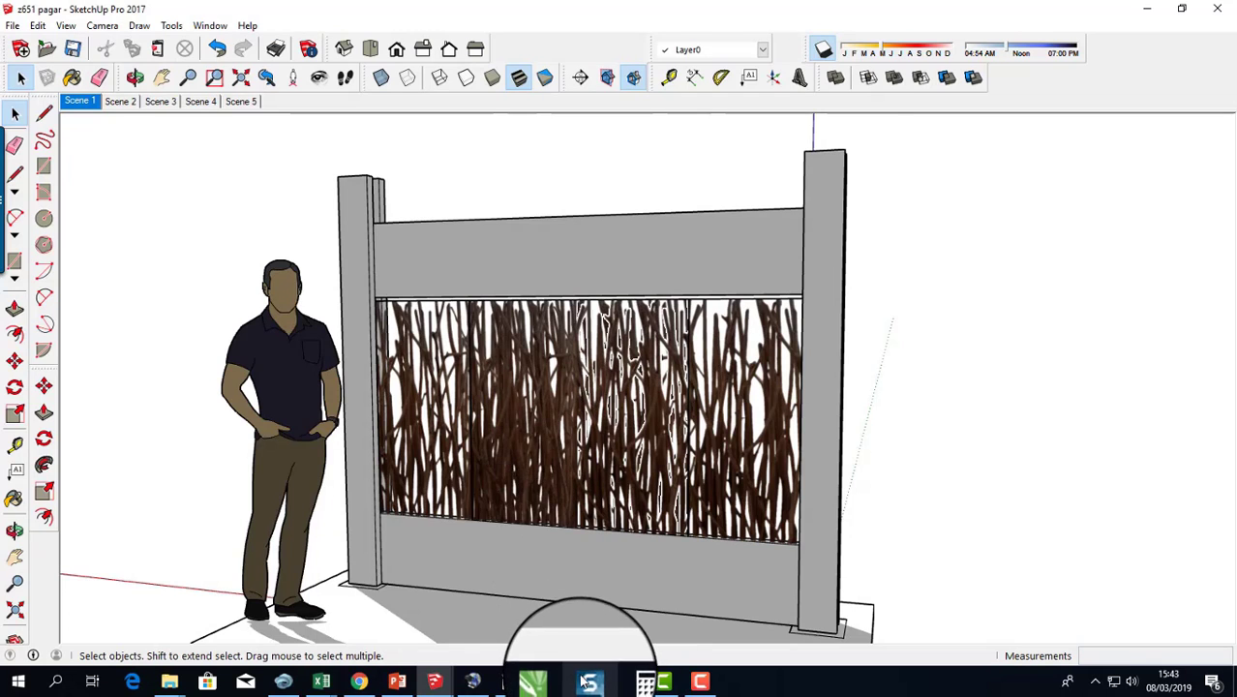
Open Calculator and add 310 + 264 for a running sum of 574
{"action": "left_click", "coordinate": [624, 682]}
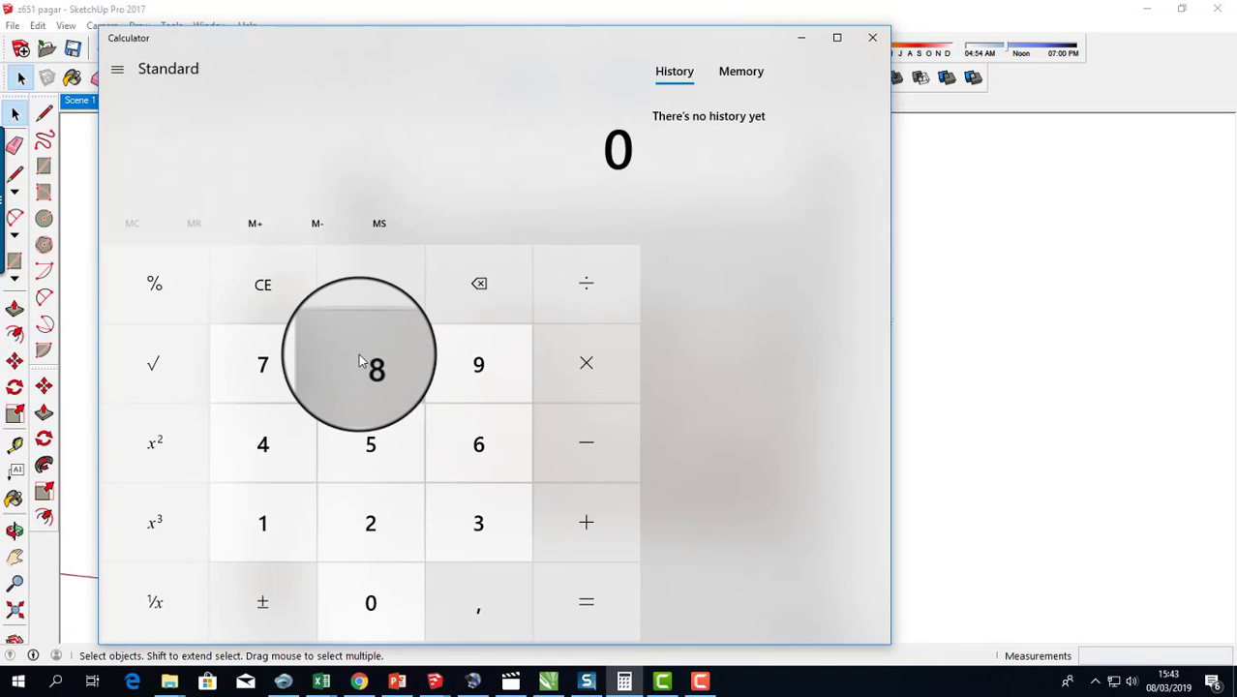
{"action": "left_click", "coordinate": [476, 523]}
{"action": "left_click", "coordinate": [271, 517]}
{"action": "left_click", "coordinate": [370, 602]}
{"action": "left_click", "coordinate": [556, 537]}
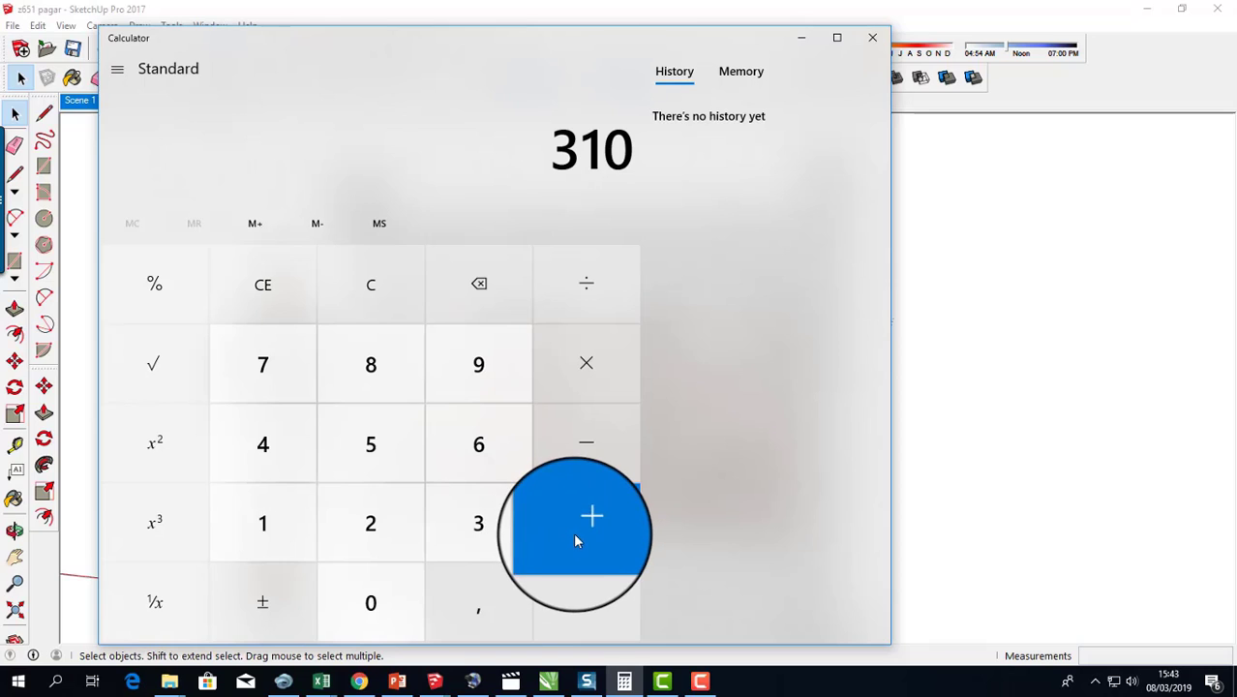
{"action": "left_click", "coordinate": [578, 529]}
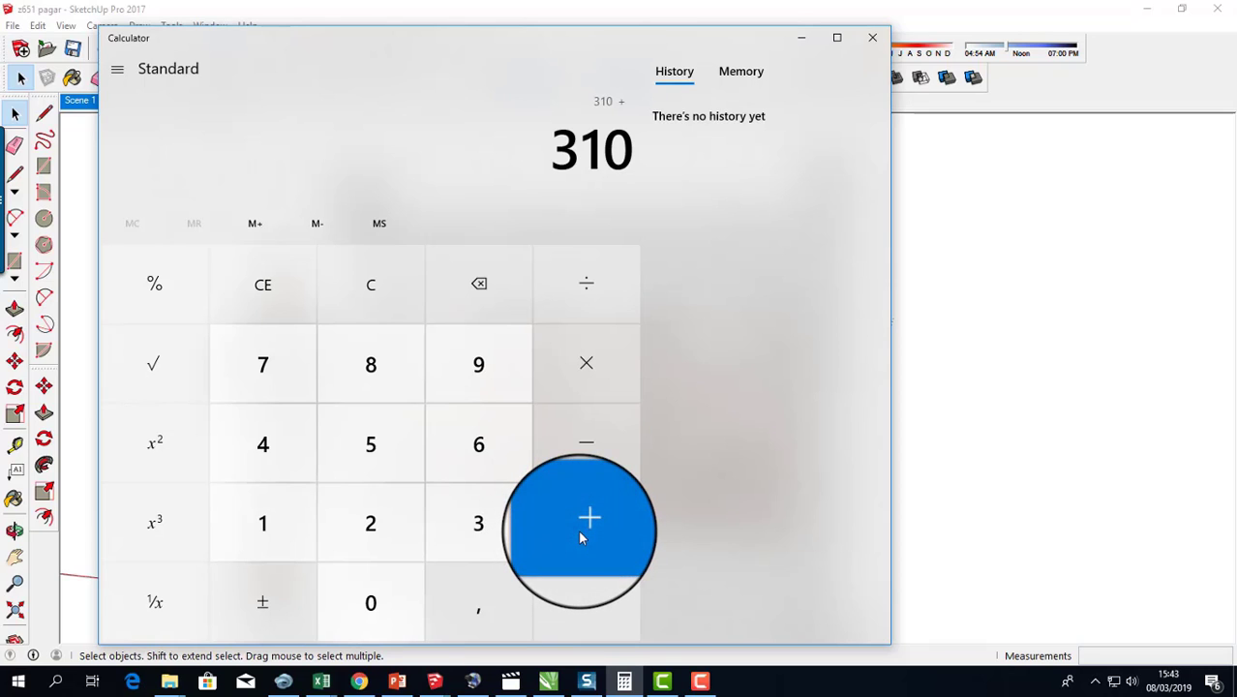
{"action": "left_click", "coordinate": [390, 528]}
{"action": "left_click", "coordinate": [475, 444]}
{"action": "left_click", "coordinate": [305, 450]}
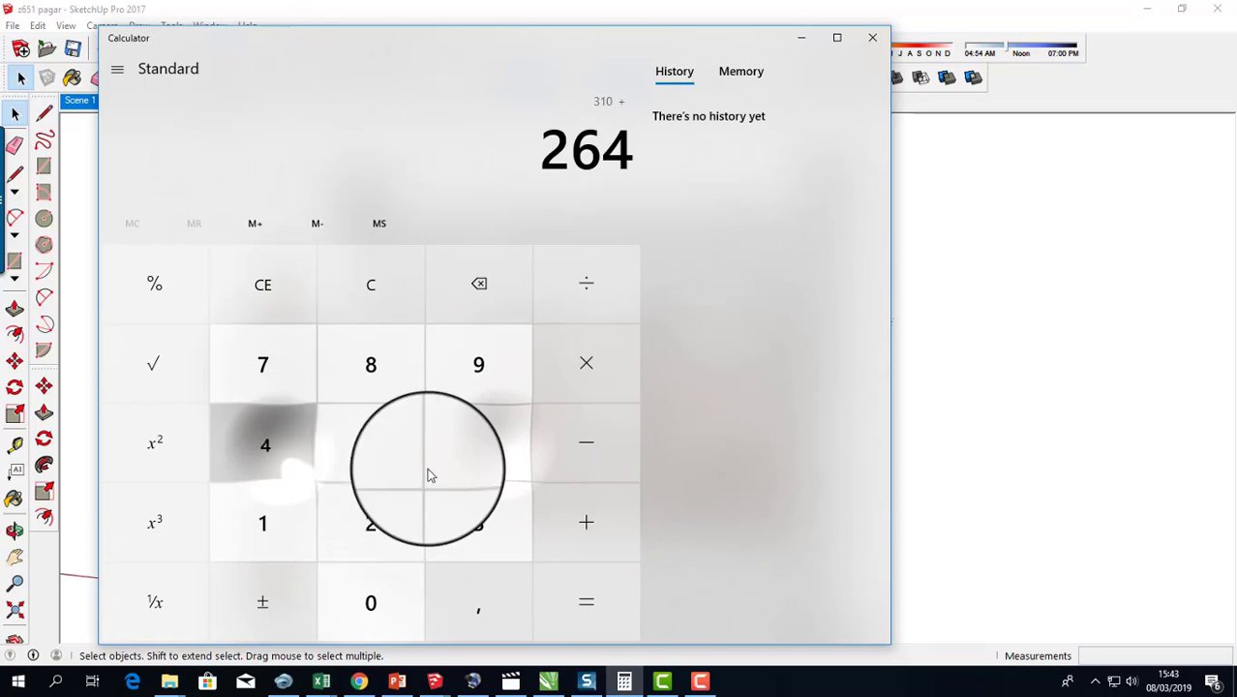
{"action": "left_click", "coordinate": [585, 522]}
{"action": "left_click", "coordinate": [584, 513]}
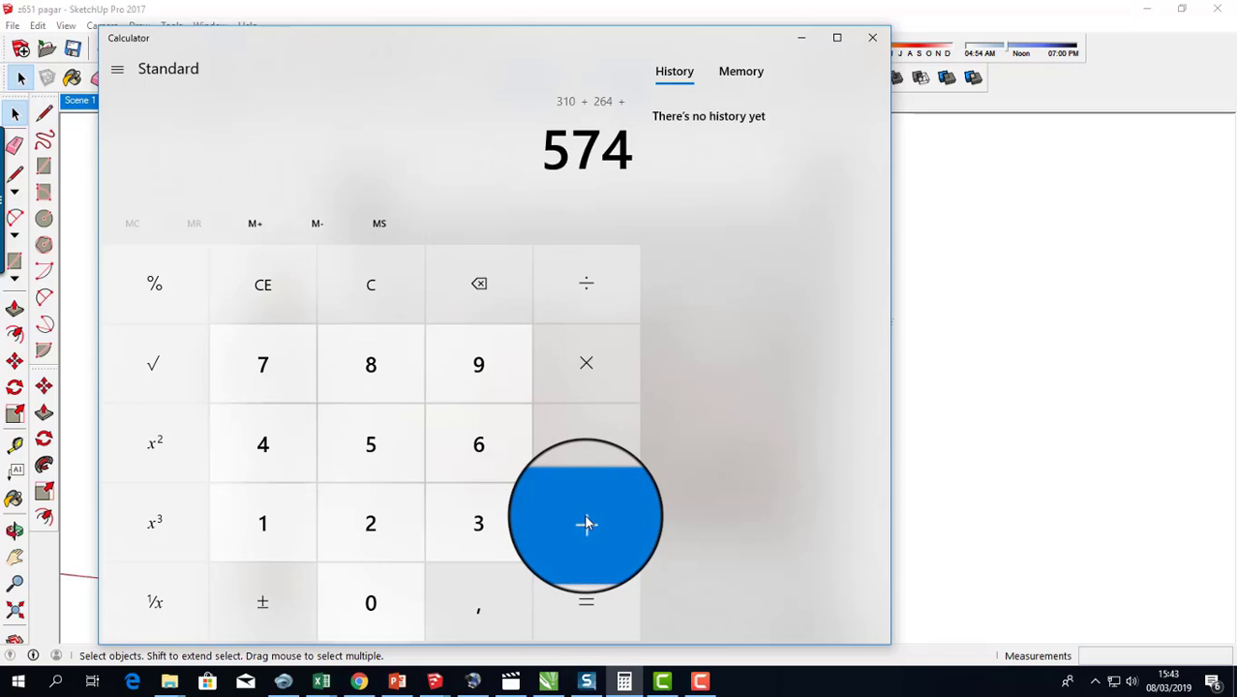
Add 580 and 200 for a total of 1.354, then close Calculator
{"action": "left_click", "coordinate": [392, 459]}
{"action": "left_click", "coordinate": [371, 364]}
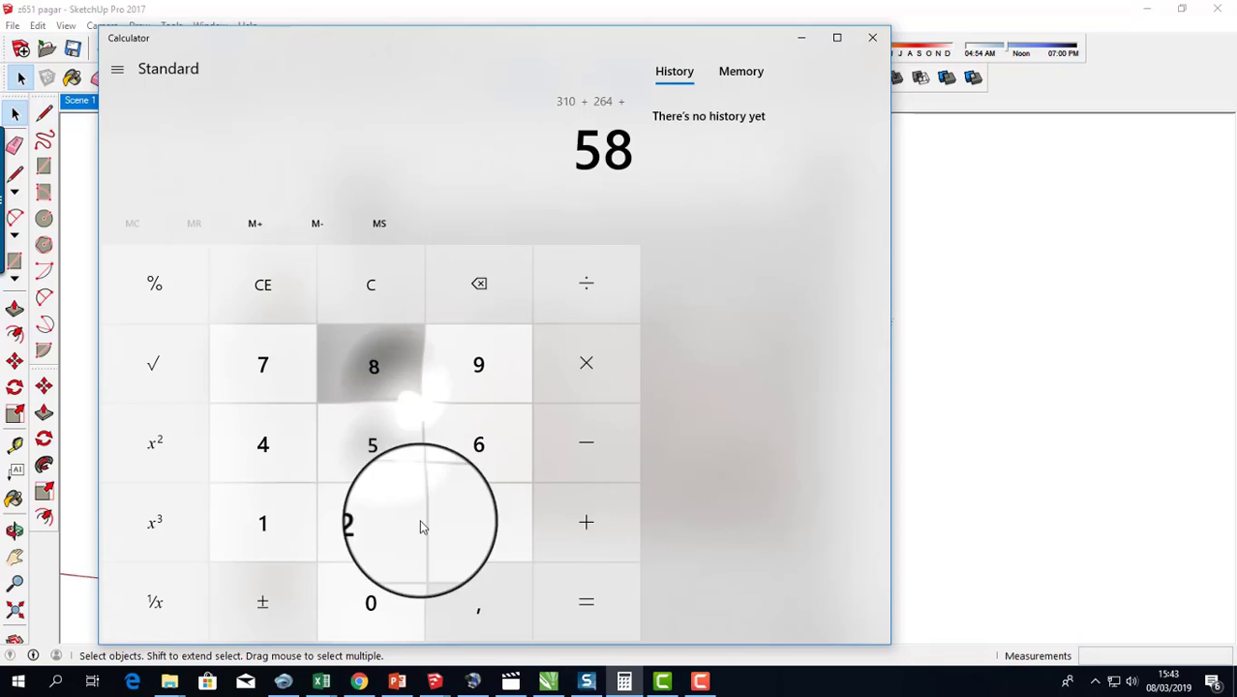
{"action": "left_click", "coordinate": [393, 592]}
{"action": "left_click", "coordinate": [578, 542]}
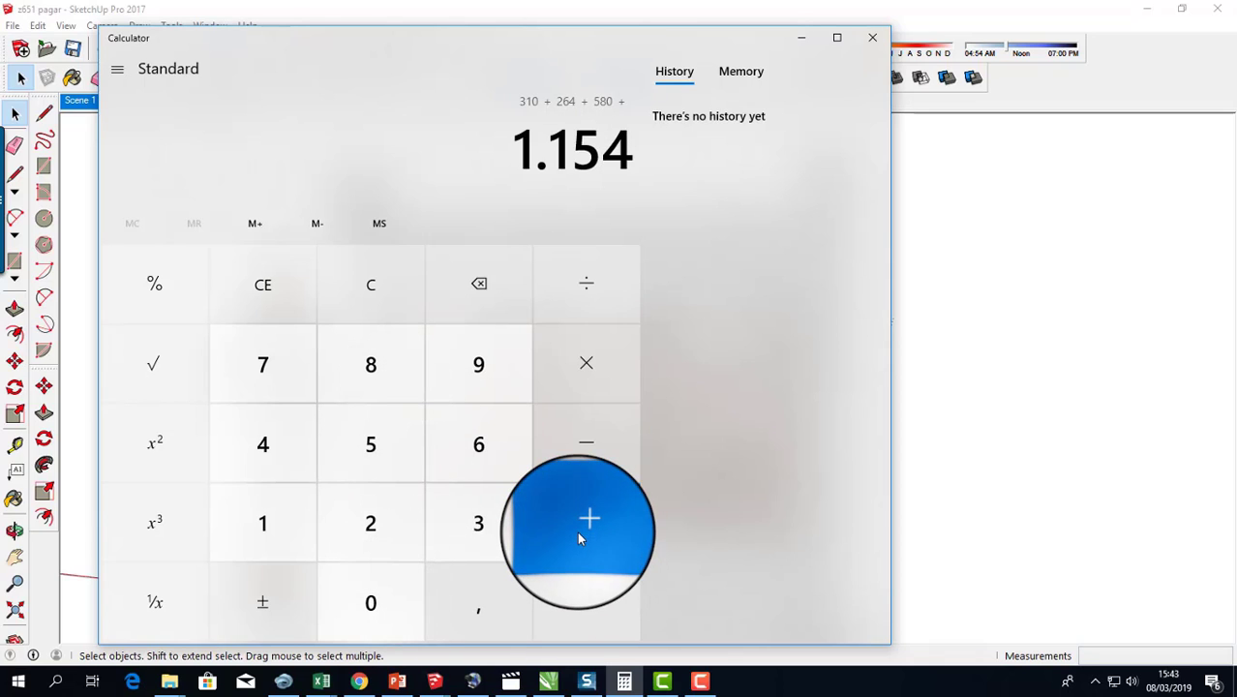
{"action": "left_click", "coordinate": [411, 549]}
{"action": "double_click", "coordinate": [387, 601]}
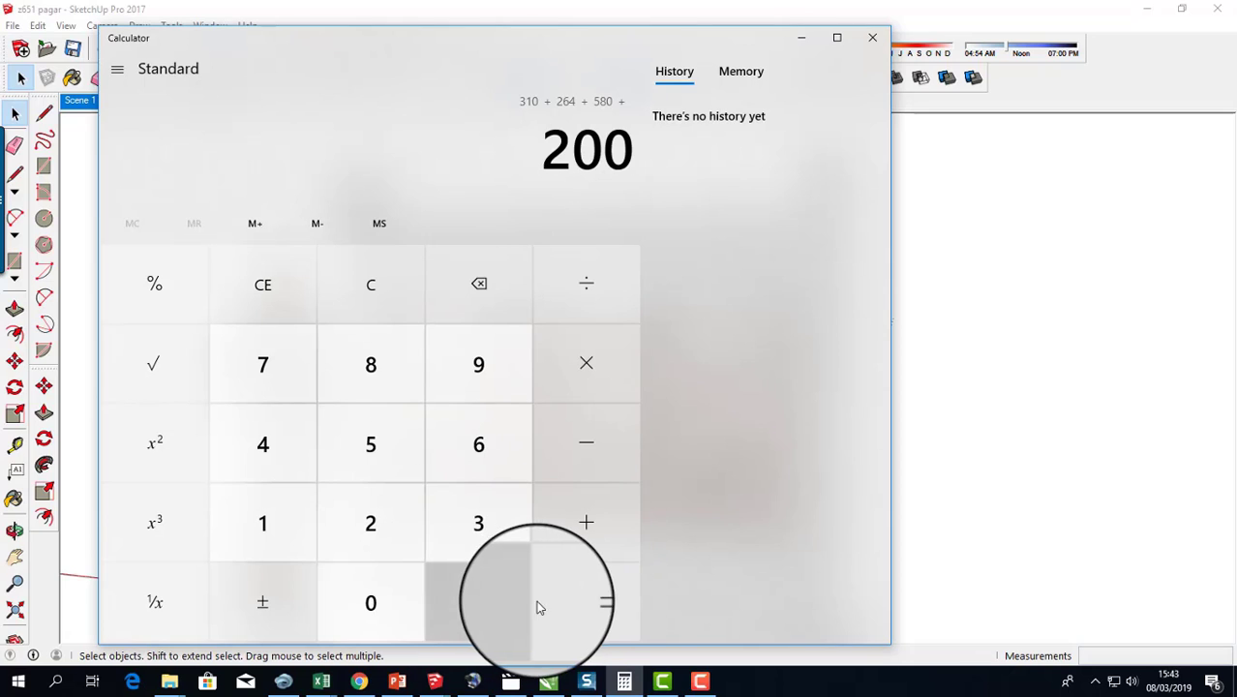
{"action": "left_click", "coordinate": [579, 603]}
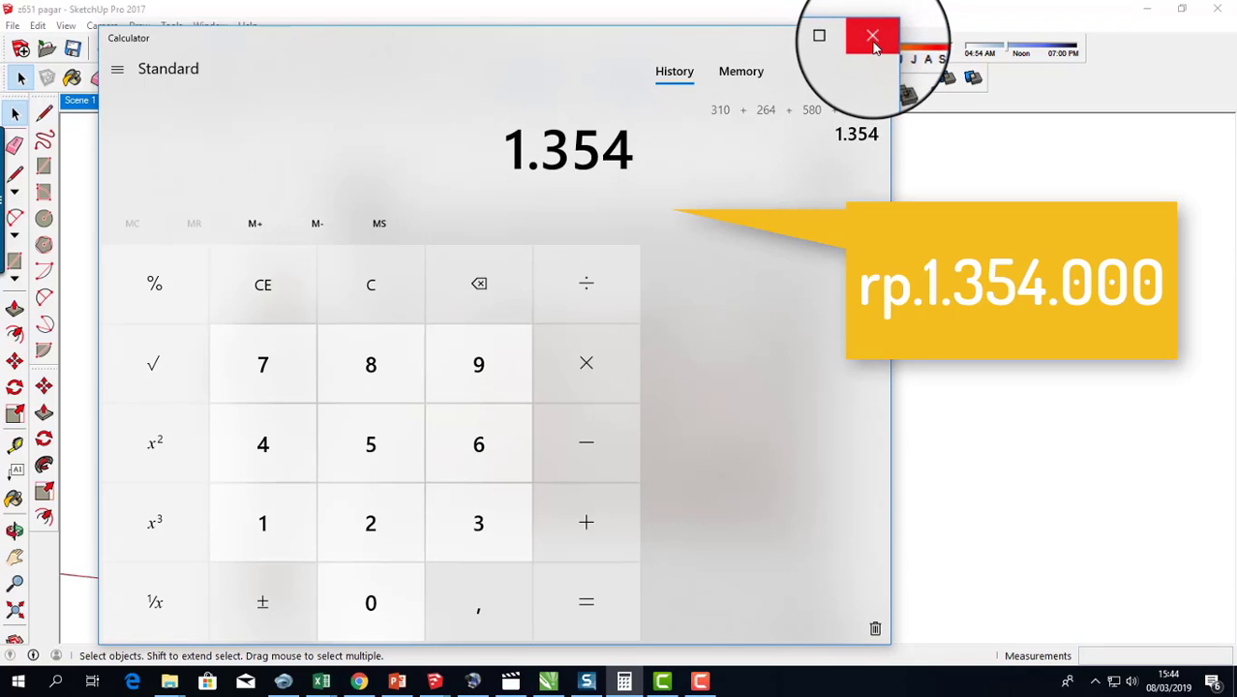
{"action": "left_click", "coordinate": [872, 39]}
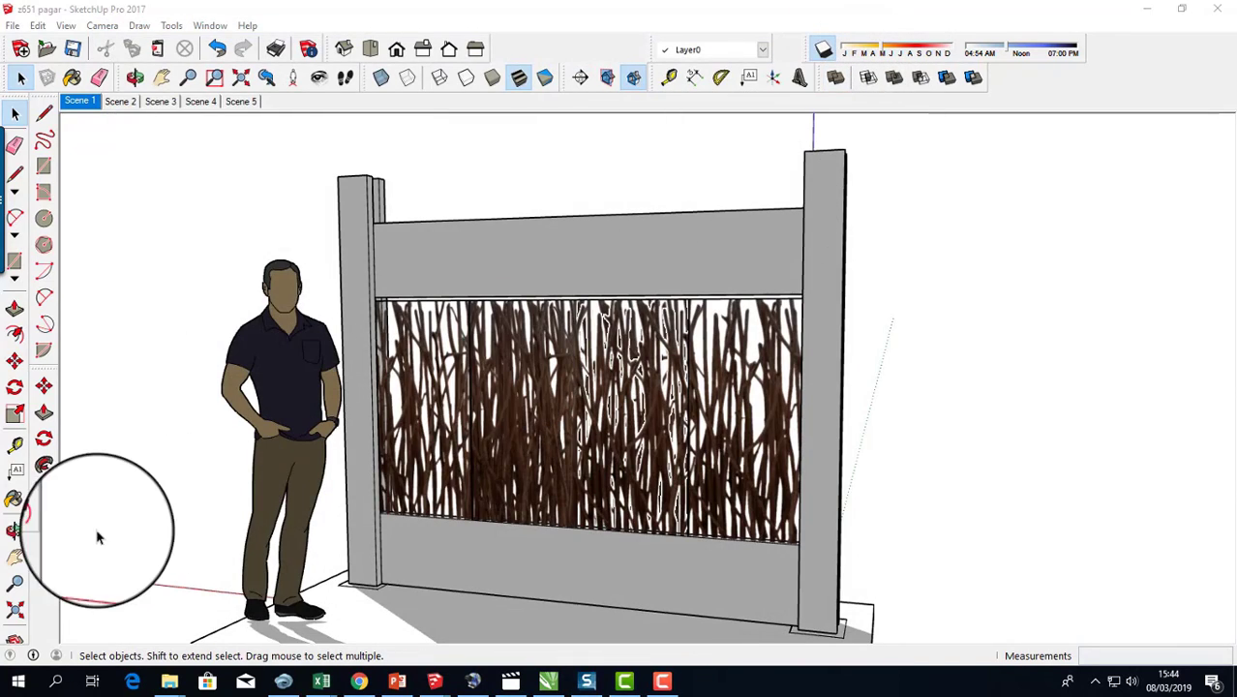
Pan the z650 pagar fence further right and higher in the view
{"action": "left_click", "coordinate": [15, 531]}
{"action": "left_click", "coordinate": [15, 556]}
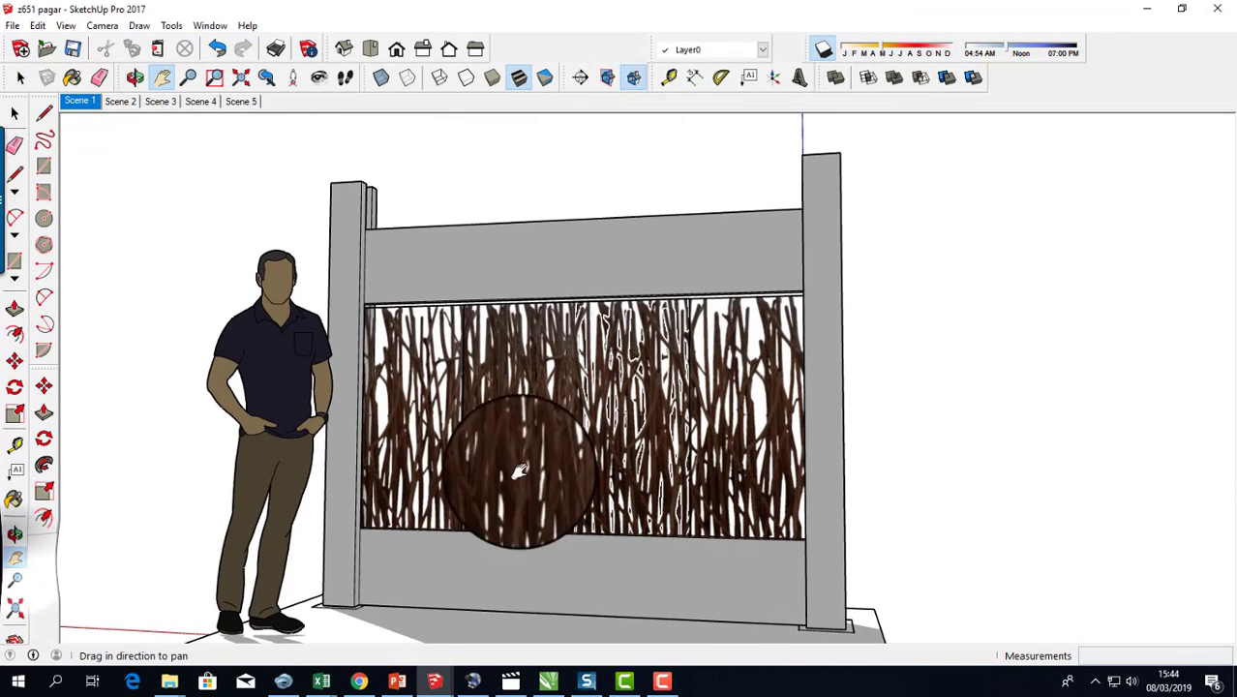
{"action": "left_click_drag", "start_coordinate": [513, 450], "coordinate": [564, 409]}
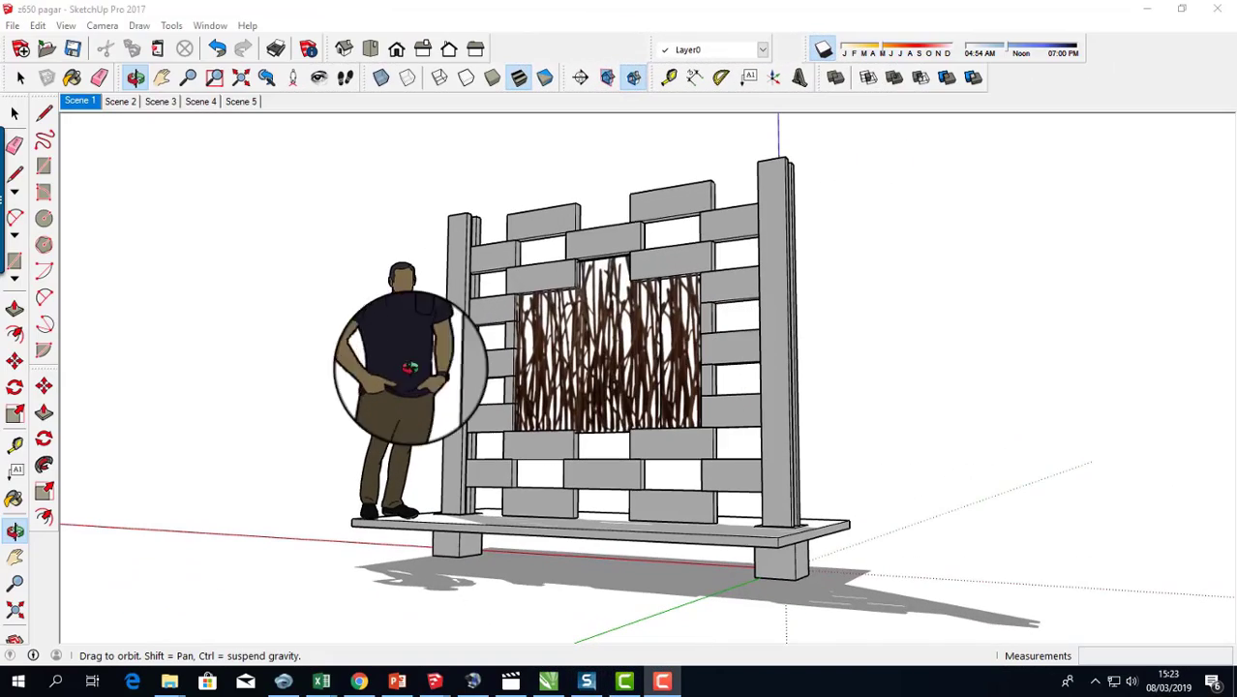
{"action": "left_click", "coordinate": [15, 113]}
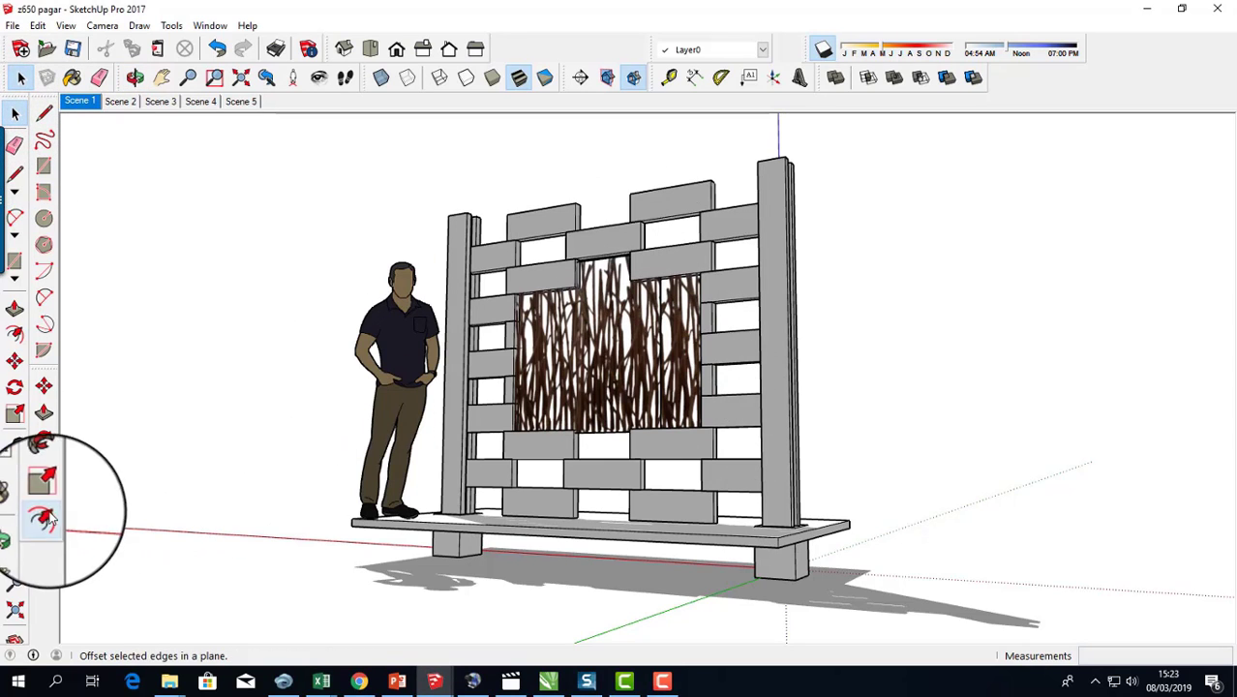
Orbit in close to the block fence, trying lower, frontal and angled views
{"action": "left_click", "coordinate": [15, 530]}
{"action": "mouse_move", "coordinate": [383, 481]}
{"action": "left_mouse_down"}
{"action": "mouse_move", "coordinate": [738, 433]}
{"action": "mouse_move", "coordinate": [689, 445]}
{"action": "mouse_move", "coordinate": [695, 372]}
{"action": "mouse_move", "coordinate": [653, 369]}
{"action": "left_mouse_up"}
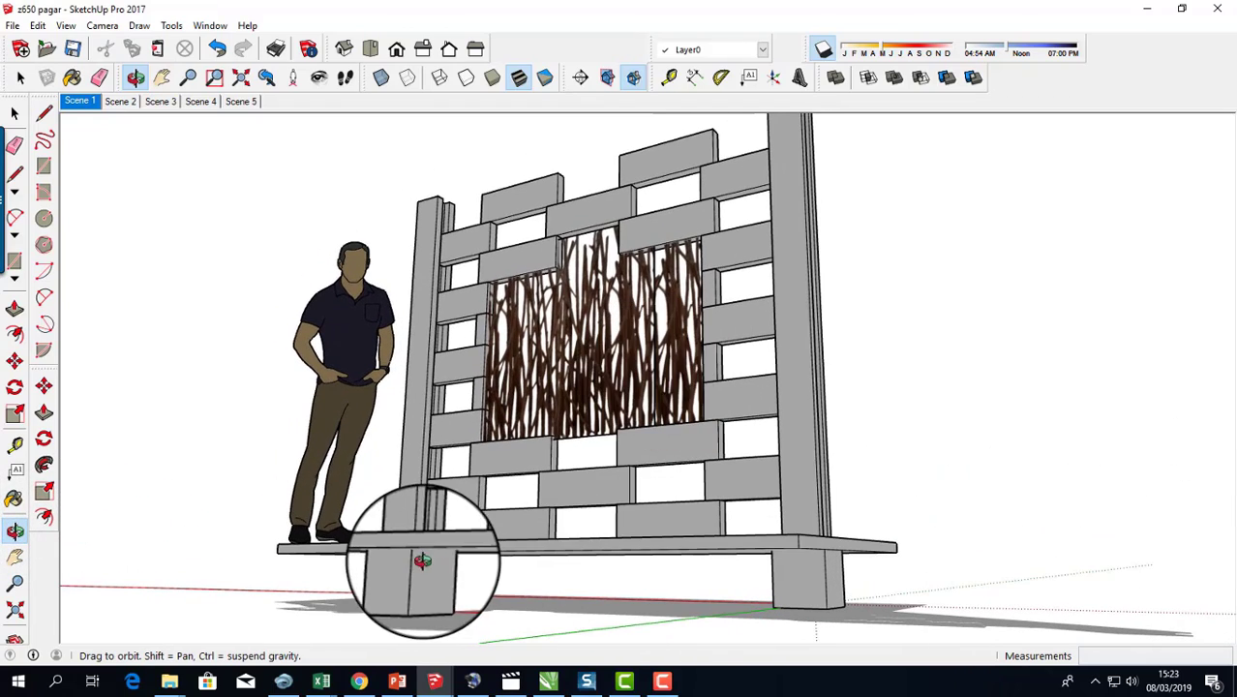
{"action": "left_click_drag", "start_coordinate": [426, 577], "coordinate": [463, 574]}
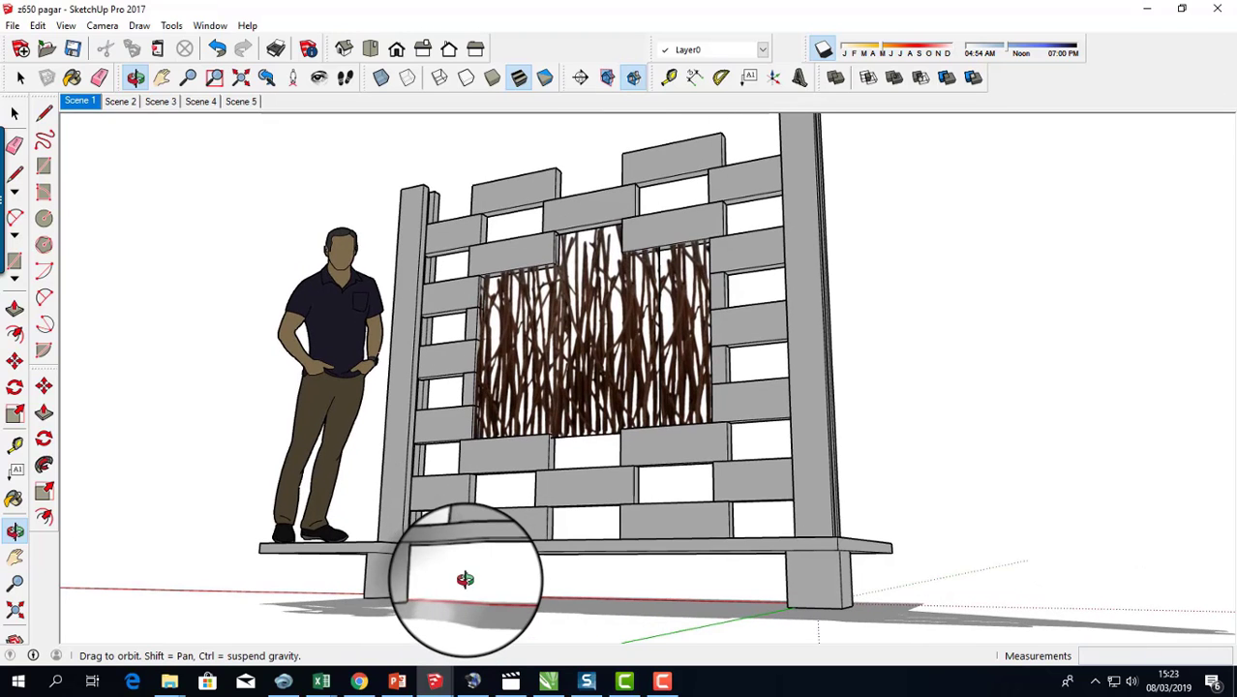
{"action": "left_click_drag", "start_coordinate": [560, 519], "coordinate": [408, 525]}
{"action": "mouse_move", "coordinate": [408, 432]}
{"action": "left_mouse_down"}
{"action": "mouse_move", "coordinate": [401, 475]}
{"action": "mouse_move", "coordinate": [412, 479]}
{"action": "left_mouse_up"}
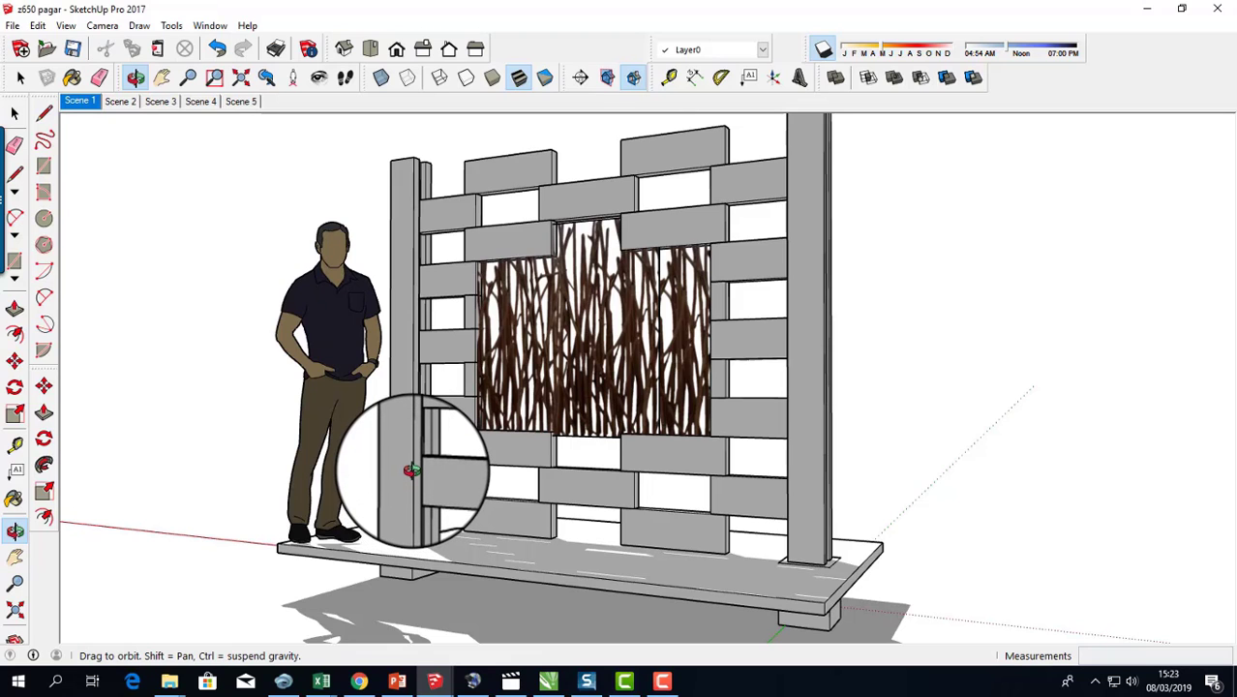
{"action": "mouse_move", "coordinate": [408, 433]}
{"action": "left_mouse_down"}
{"action": "mouse_move", "coordinate": [409, 414]}
{"action": "mouse_move", "coordinate": [413, 442]}
{"action": "mouse_move", "coordinate": [416, 428]}
{"action": "left_mouse_up"}
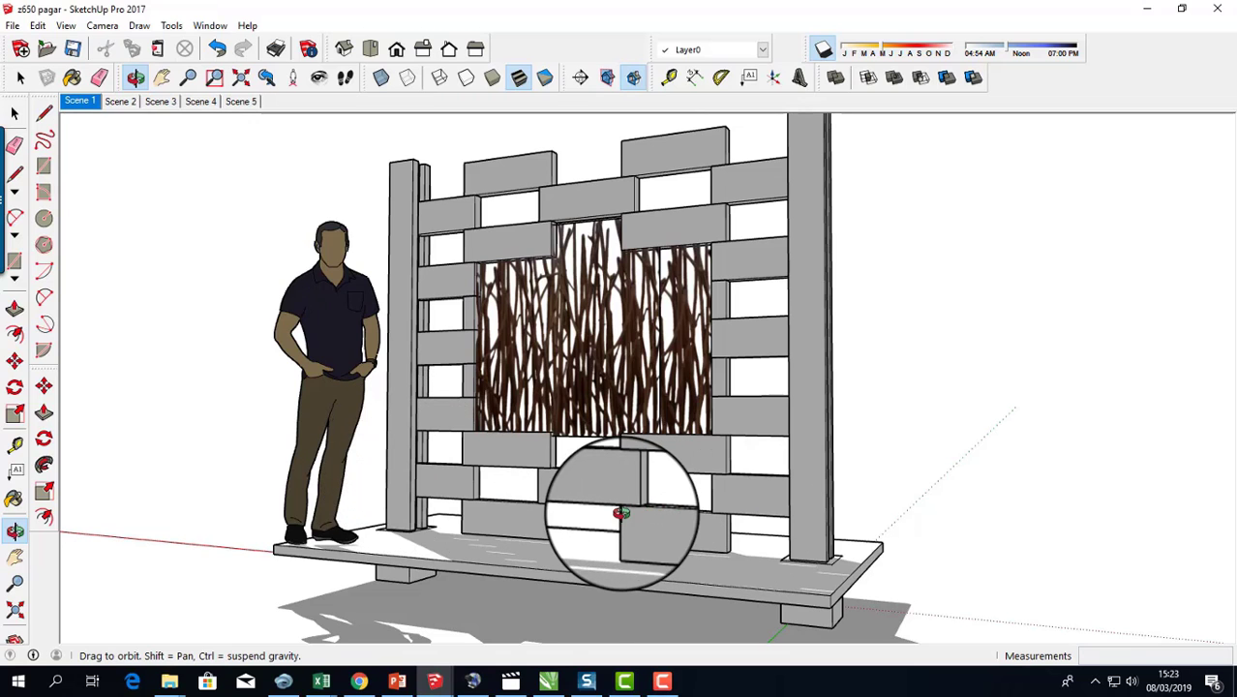
{"action": "mouse_move", "coordinate": [607, 485]}
{"action": "left_mouse_down"}
{"action": "mouse_move", "coordinate": [667, 480]}
{"action": "mouse_move", "coordinate": [667, 469]}
{"action": "mouse_move", "coordinate": [576, 466]}
{"action": "left_mouse_up"}
{"action": "left_click_drag", "start_coordinate": [712, 445], "coordinate": [699, 452]}
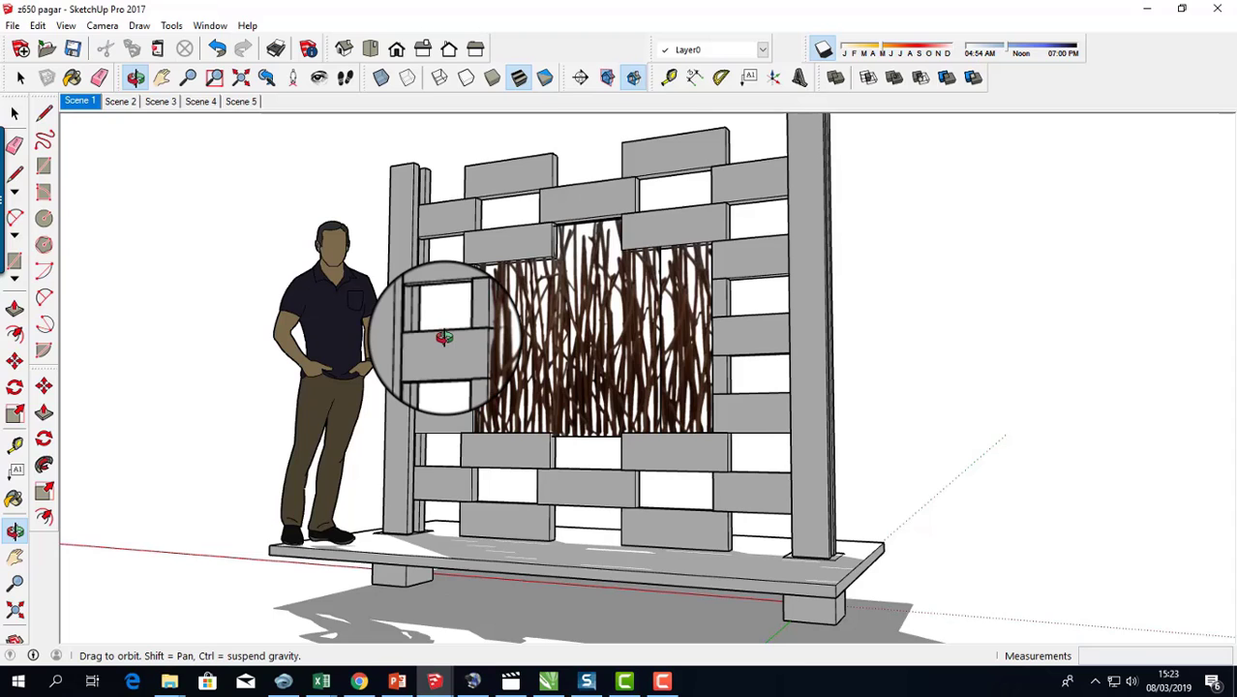
{"action": "scroll", "coordinate": [443, 336], "scroll_direction": "up", "scroll_amount": 2}
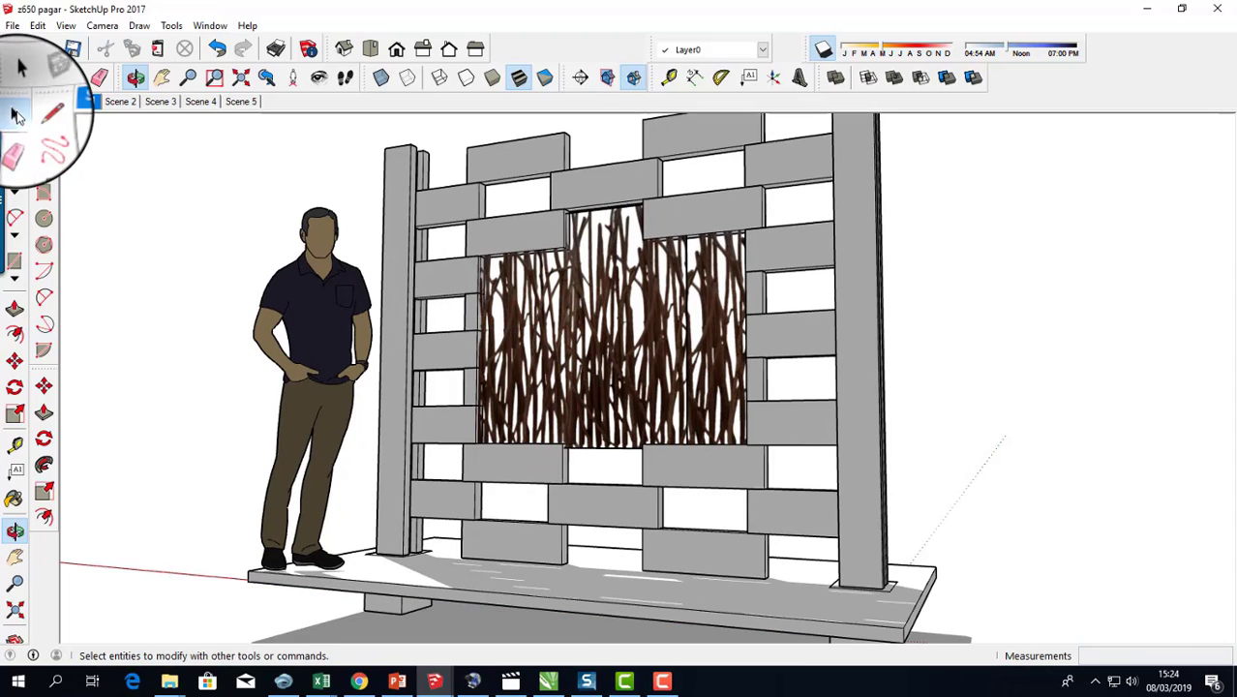
{"action": "left_click", "coordinate": [16, 115]}
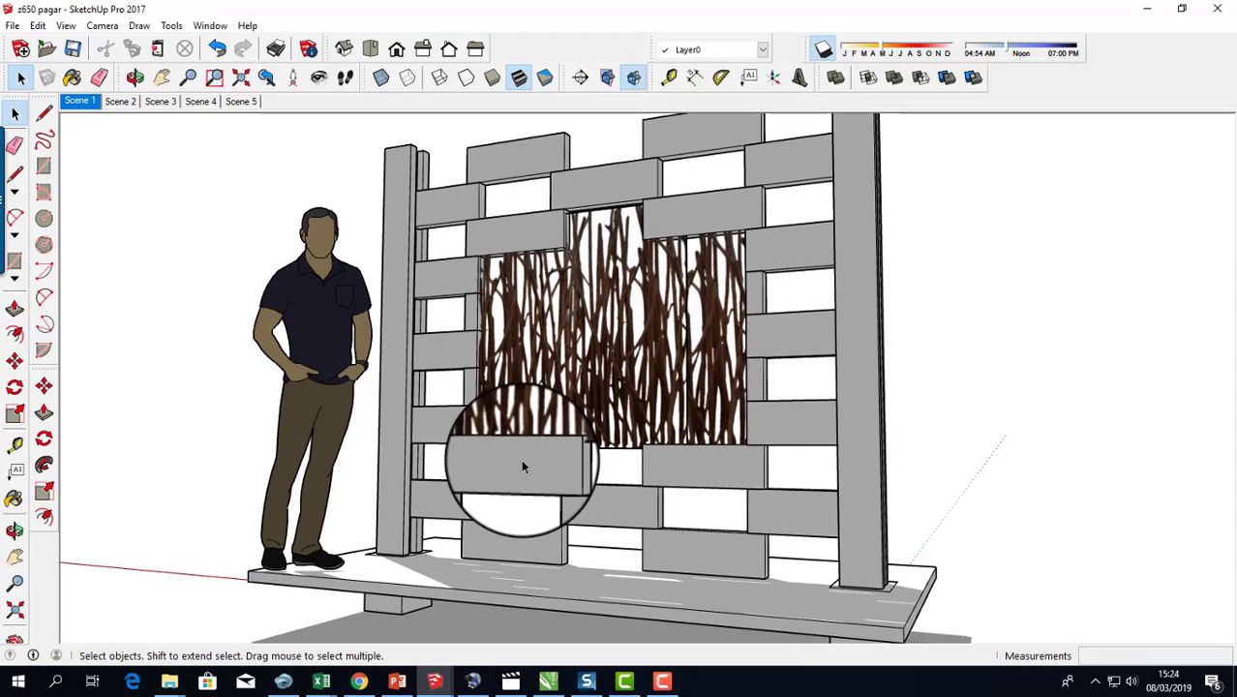
{"action": "left_click", "coordinate": [15, 530]}
Zoom in, exit Orbit via the right-click menu, then zoom back out
{"action": "scroll", "coordinate": [571, 488], "scroll_direction": "up", "scroll_amount": 2}
{"action": "scroll", "coordinate": [586, 475], "scroll_direction": "up", "scroll_amount": 1}
{"action": "scroll", "coordinate": [590, 466], "scroll_direction": "up", "scroll_amount": 2}
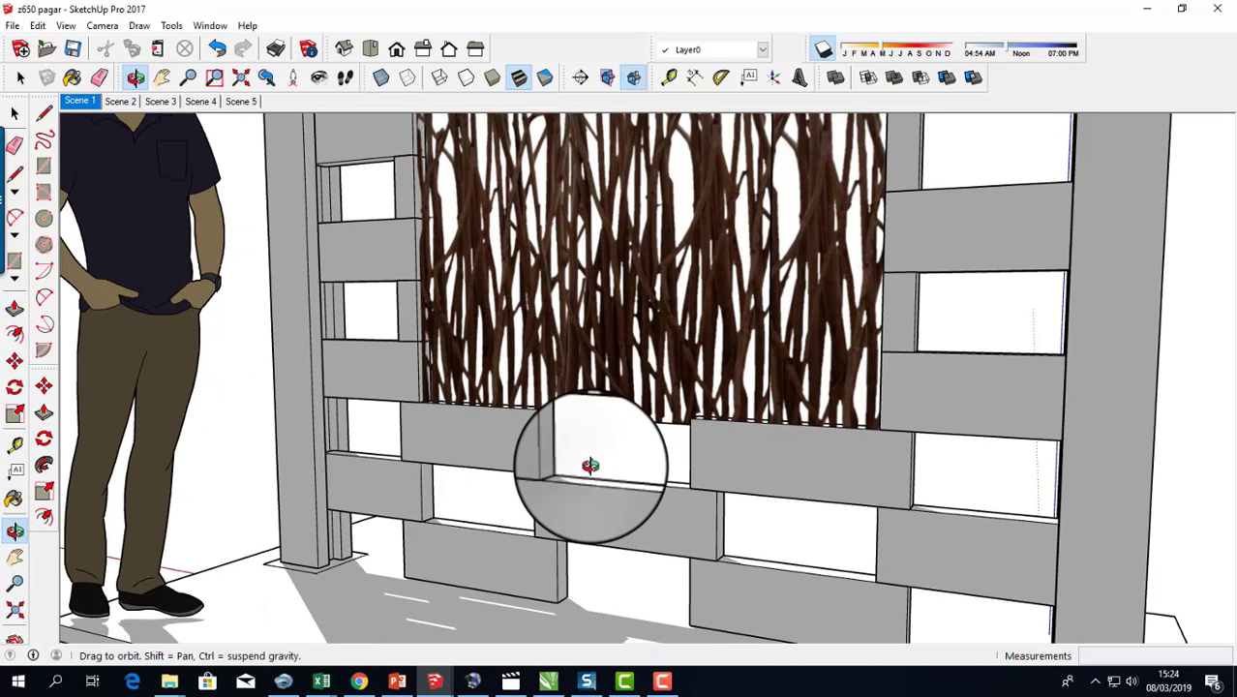
{"action": "right_click", "coordinate": [590, 466]}
{"action": "left_click", "coordinate": [629, 474]}
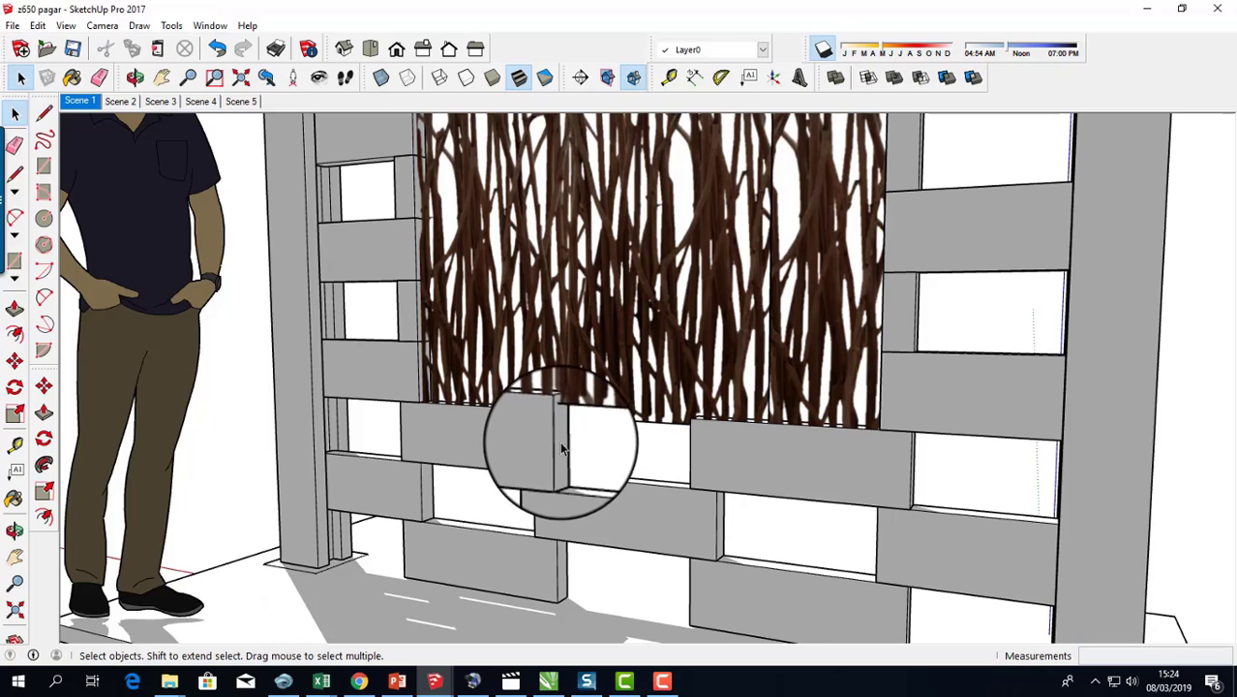
{"action": "scroll", "coordinate": [558, 476], "scroll_direction": "up", "scroll_amount": 2}
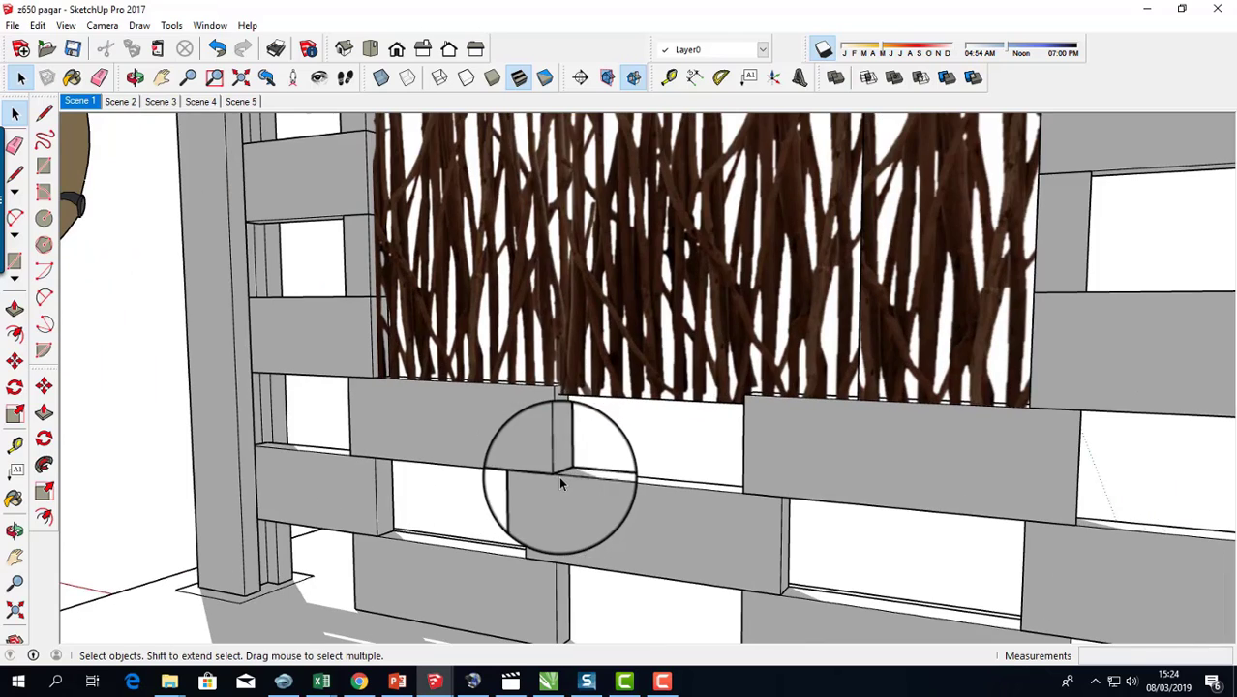
{"action": "scroll", "coordinate": [555, 473], "scroll_direction": "down", "scroll_amount": 2}
{"action": "scroll", "coordinate": [555, 472], "scroll_direction": "down", "scroll_amount": 2}
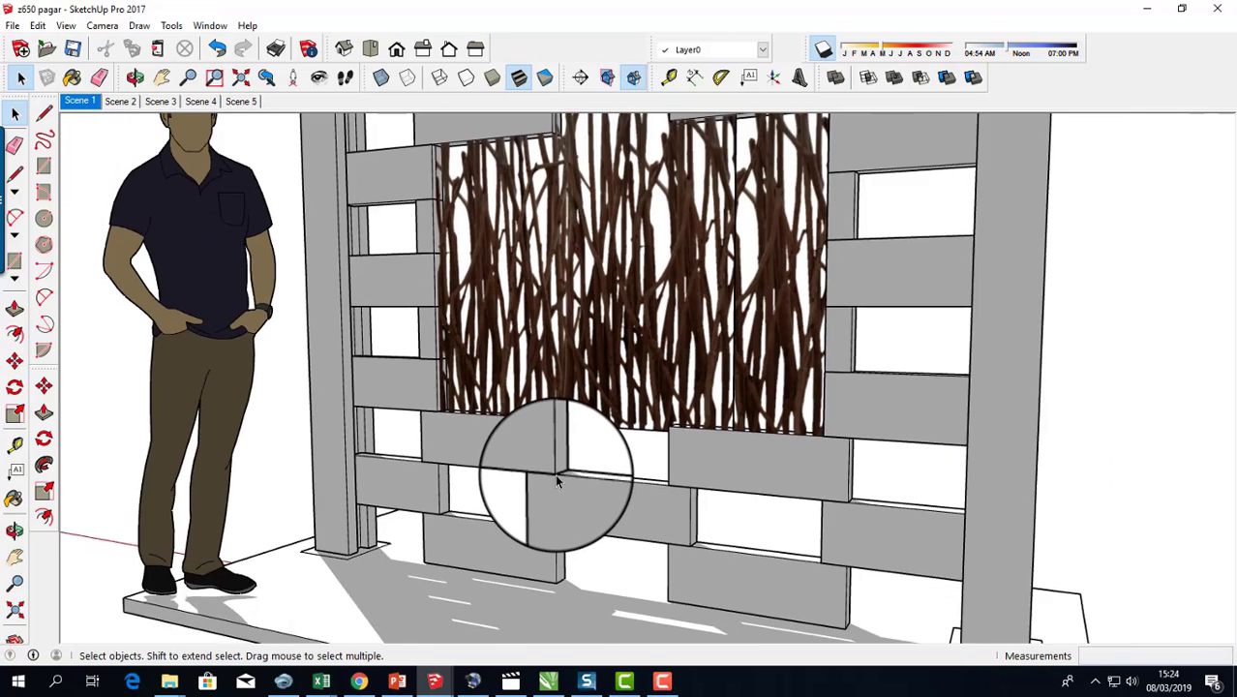
{"action": "scroll", "coordinate": [554, 472], "scroll_direction": "down", "scroll_amount": 2}
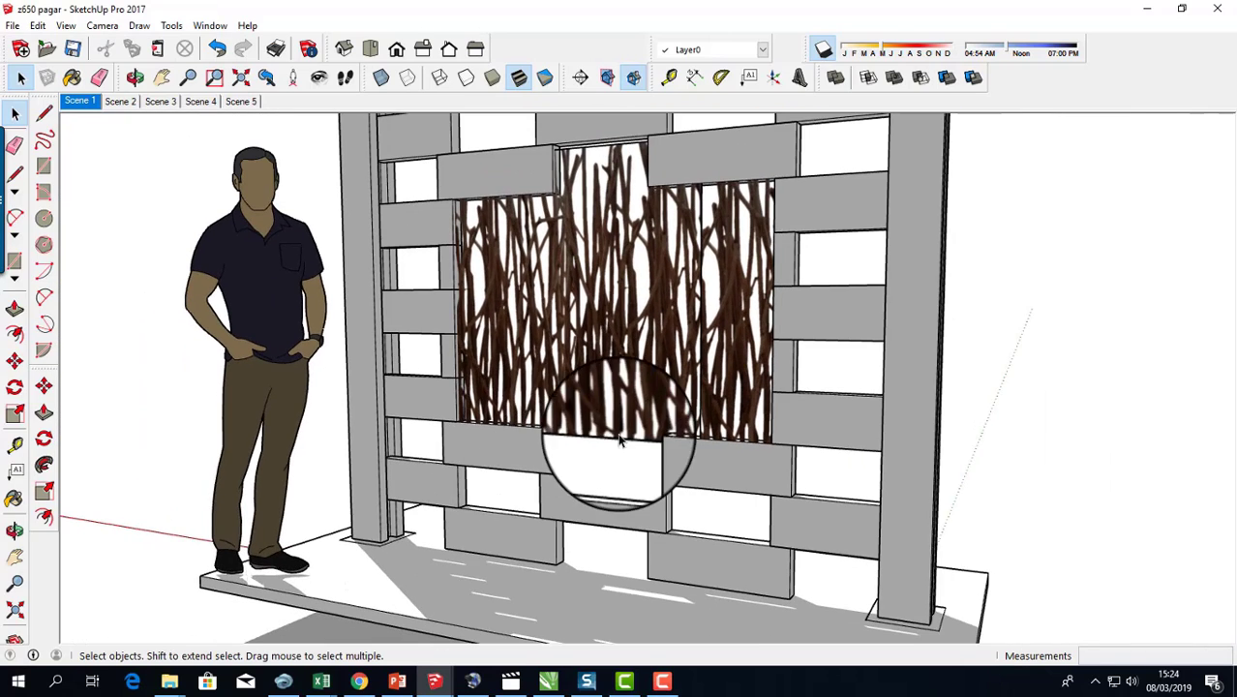
Orbit the fence slightly, shift it left, and zoom in on the fence and figure
{"action": "left_click", "coordinate": [15, 530]}
{"action": "mouse_move", "coordinate": [555, 379]}
{"action": "left_mouse_down"}
{"action": "mouse_move", "coordinate": [559, 390]}
{"action": "mouse_move", "coordinate": [590, 363]}
{"action": "mouse_move", "coordinate": [619, 285]}
{"action": "left_mouse_up"}
{"action": "scroll", "coordinate": [594, 358], "scroll_direction": "down", "scroll_amount": 2}
{"action": "scroll", "coordinate": [597, 356], "scroll_direction": "up", "scroll_amount": 2}
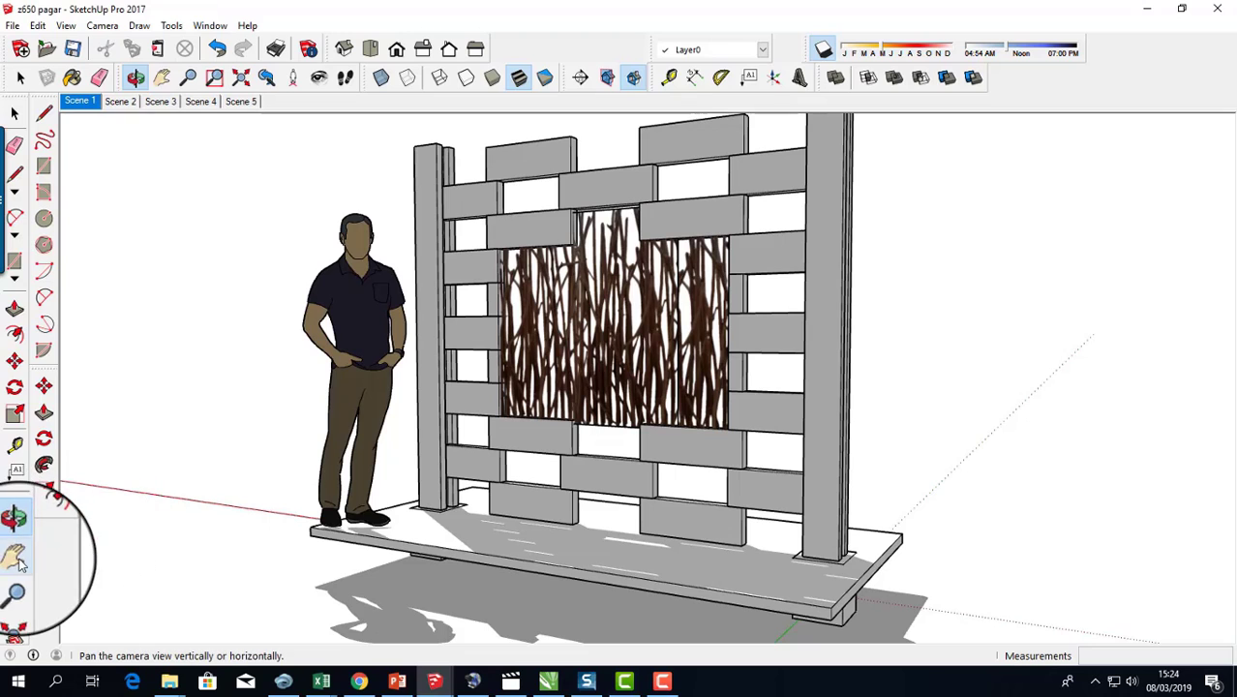
{"action": "left_click", "coordinate": [15, 556]}
{"action": "left_click_drag", "start_coordinate": [649, 345], "coordinate": [581, 348]}
{"action": "scroll", "coordinate": [571, 382], "scroll_direction": "up", "scroll_amount": 2}
{"action": "scroll", "coordinate": [570, 382], "scroll_direction": "up", "scroll_amount": 1}
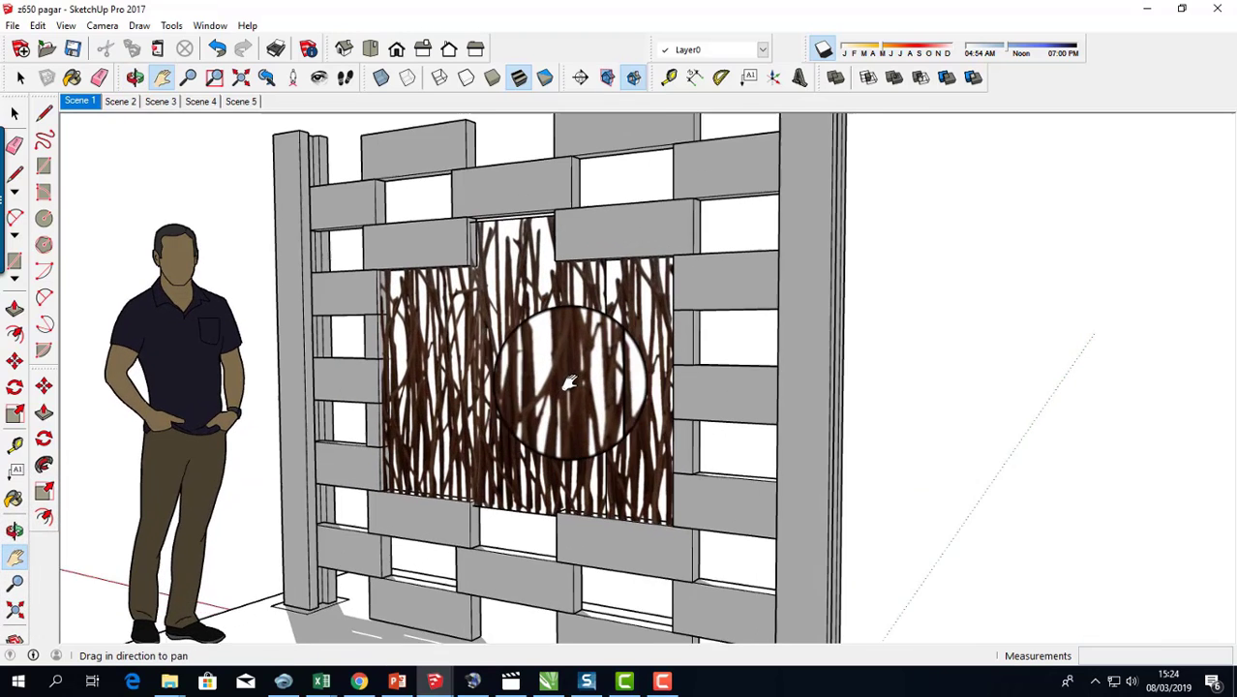
{"action": "scroll", "coordinate": [593, 373], "scroll_direction": "up", "scroll_amount": 1}
{"action": "scroll", "coordinate": [511, 427], "scroll_direction": "up", "scroll_amount": 1}
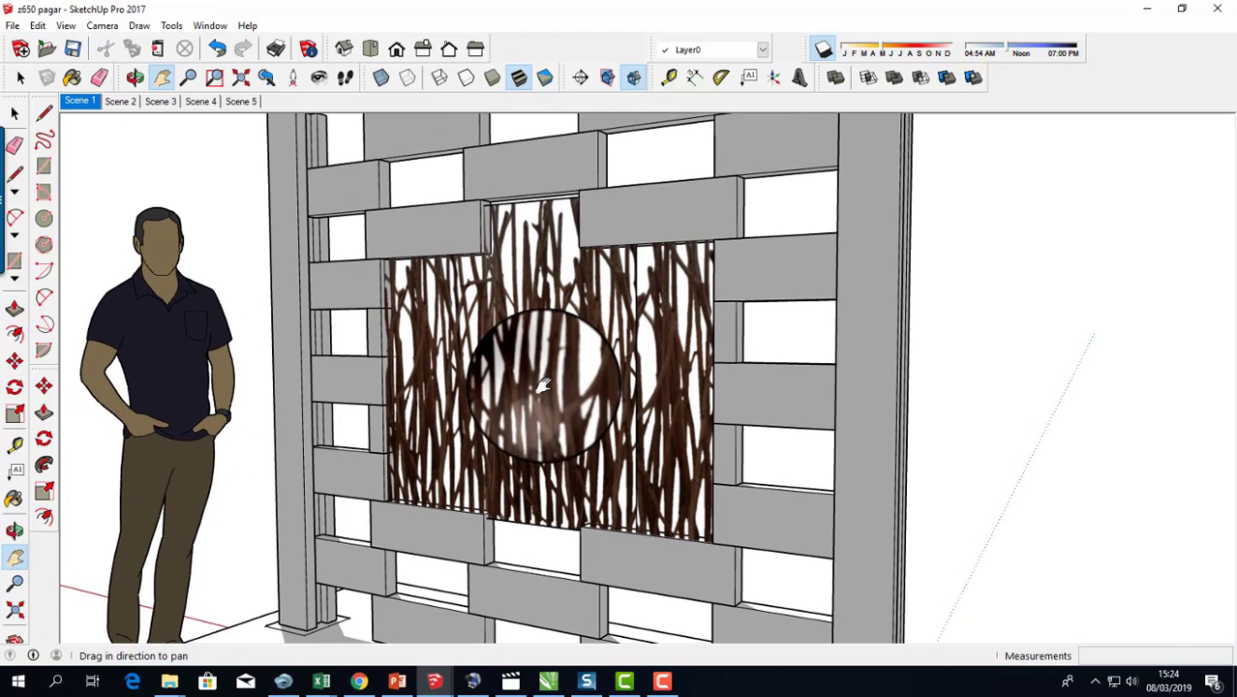
{"action": "left_click", "coordinate": [14, 530]}
{"action": "left_click_drag", "start_coordinate": [590, 426], "coordinate": [561, 432]}
{"action": "scroll", "coordinate": [561, 432], "scroll_direction": "down", "scroll_amount": 2}
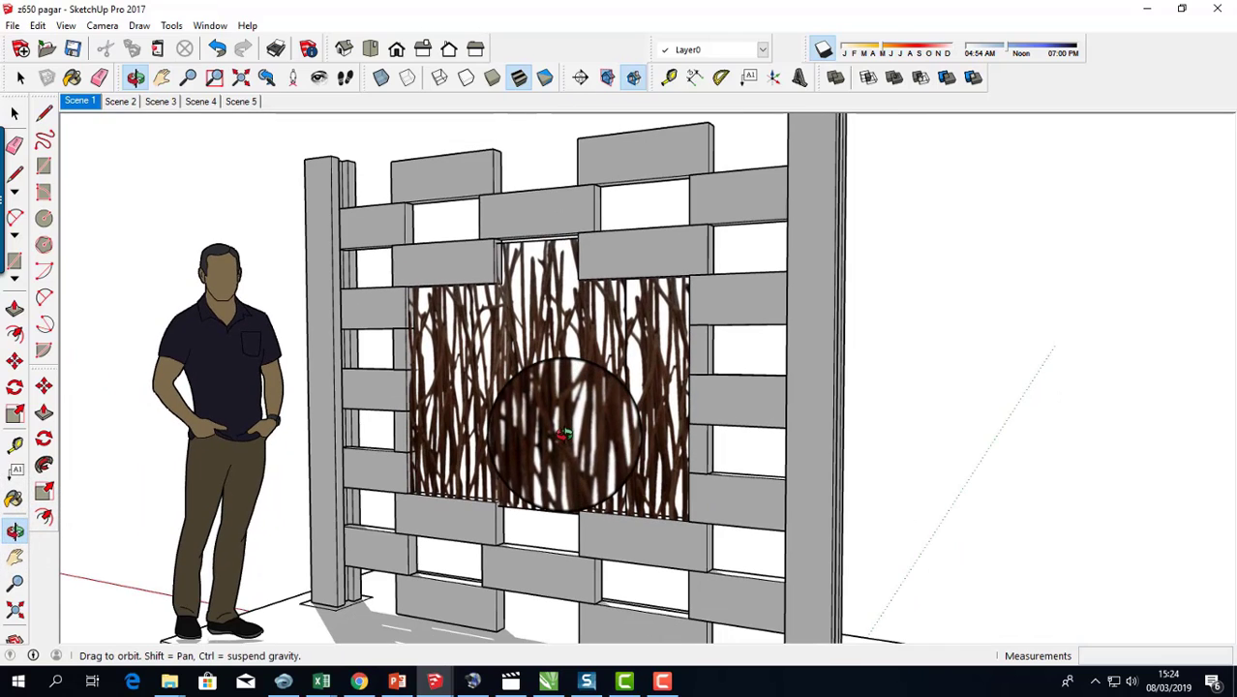
Orbit and pan to show more of the base slab, moving the fence leftward
{"action": "left_click", "coordinate": [21, 560]}
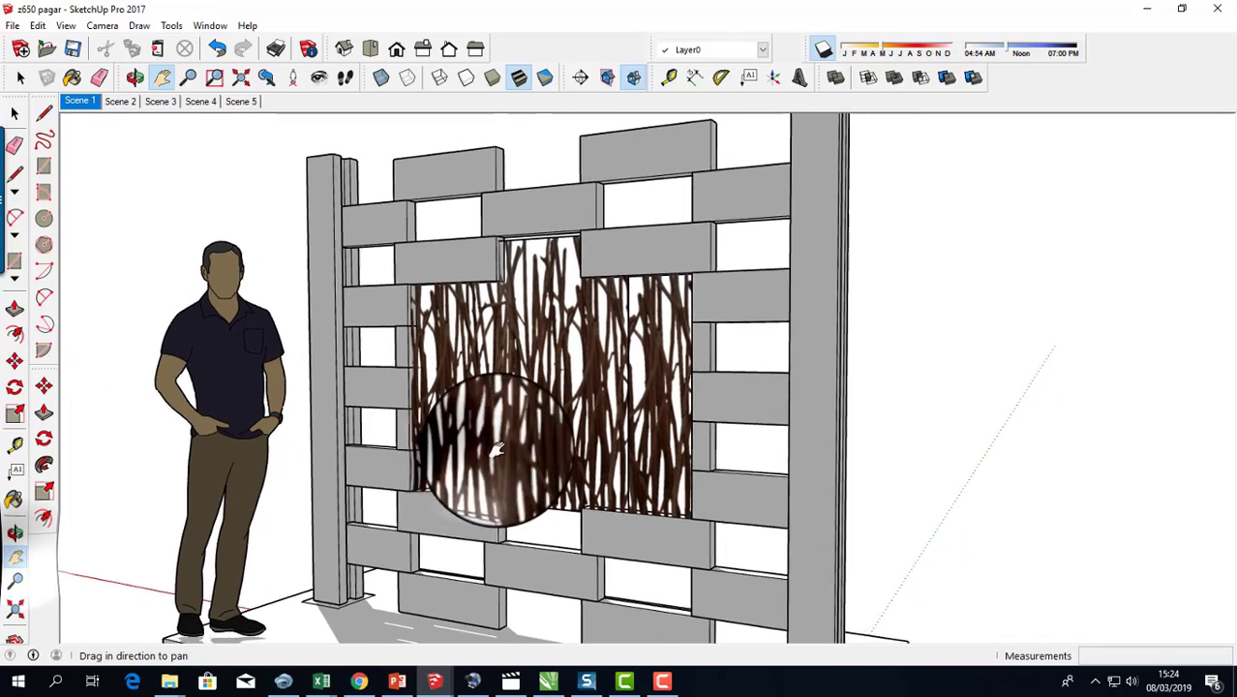
{"action": "left_click_drag", "start_coordinate": [525, 456], "coordinate": [538, 442]}
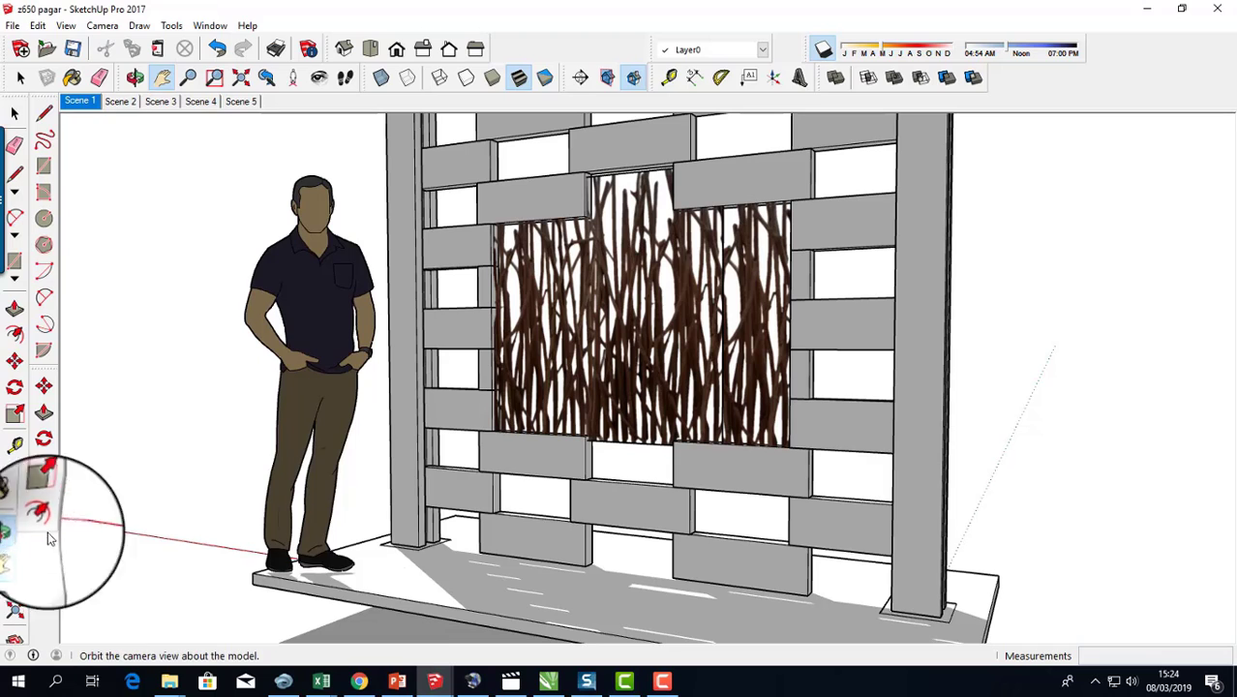
{"action": "left_click", "coordinate": [14, 530]}
{"action": "mouse_move", "coordinate": [441, 510]}
{"action": "left_mouse_down"}
{"action": "mouse_move", "coordinate": [470, 455]}
{"action": "mouse_move", "coordinate": [445, 474]}
{"action": "left_mouse_up"}
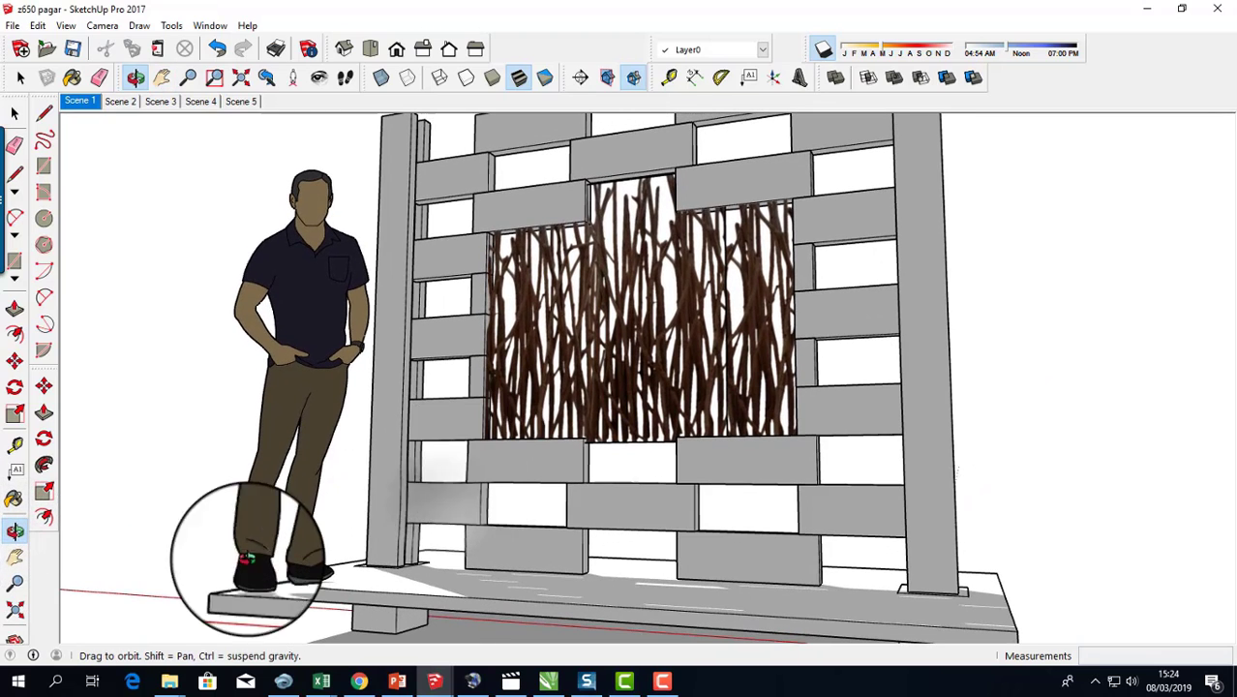
{"action": "left_click", "coordinate": [15, 556]}
{"action": "left_click_drag", "start_coordinate": [602, 517], "coordinate": [585, 470]}
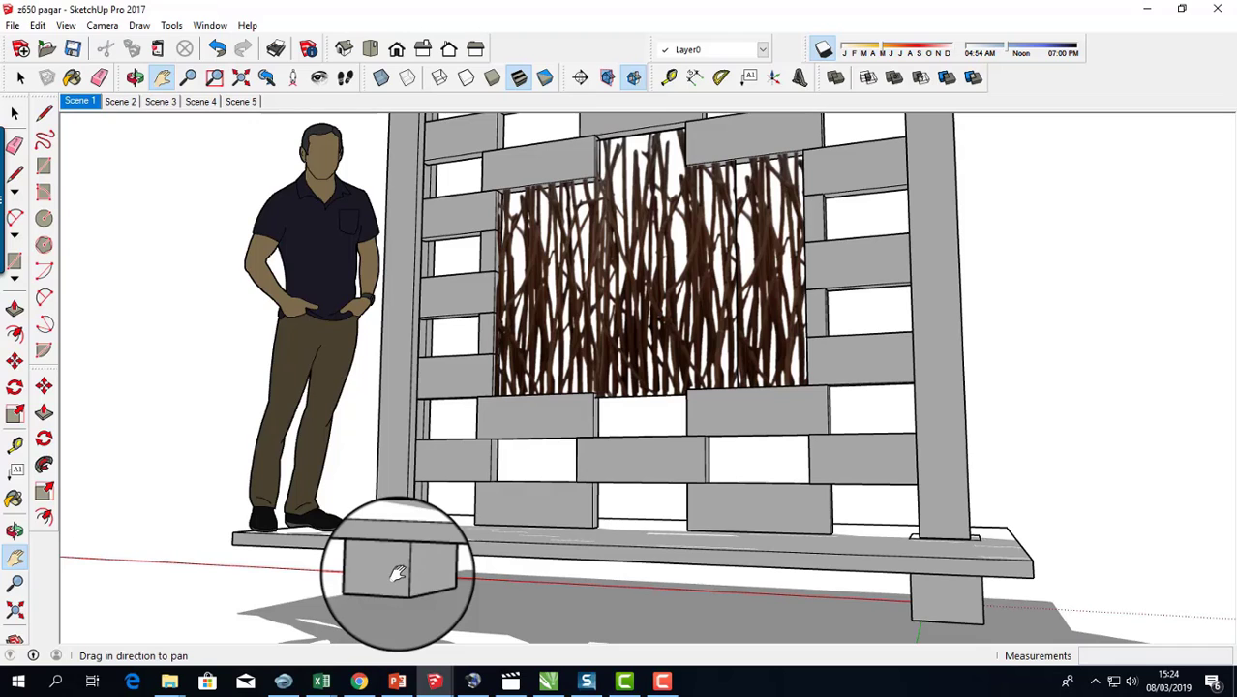
{"action": "left_click", "coordinate": [14, 530]}
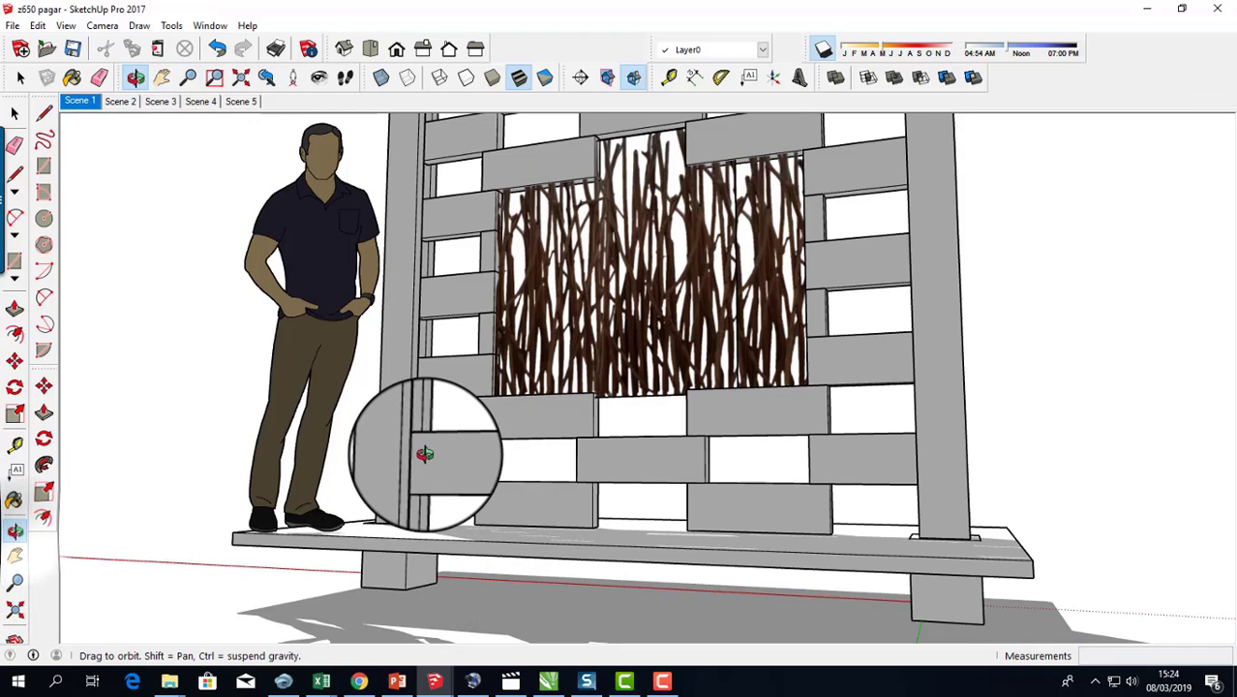
{"action": "mouse_move", "coordinate": [425, 454]}
{"action": "left_mouse_down"}
{"action": "mouse_move", "coordinate": [410, 470]}
{"action": "mouse_move", "coordinate": [418, 481]}
{"action": "left_mouse_up"}
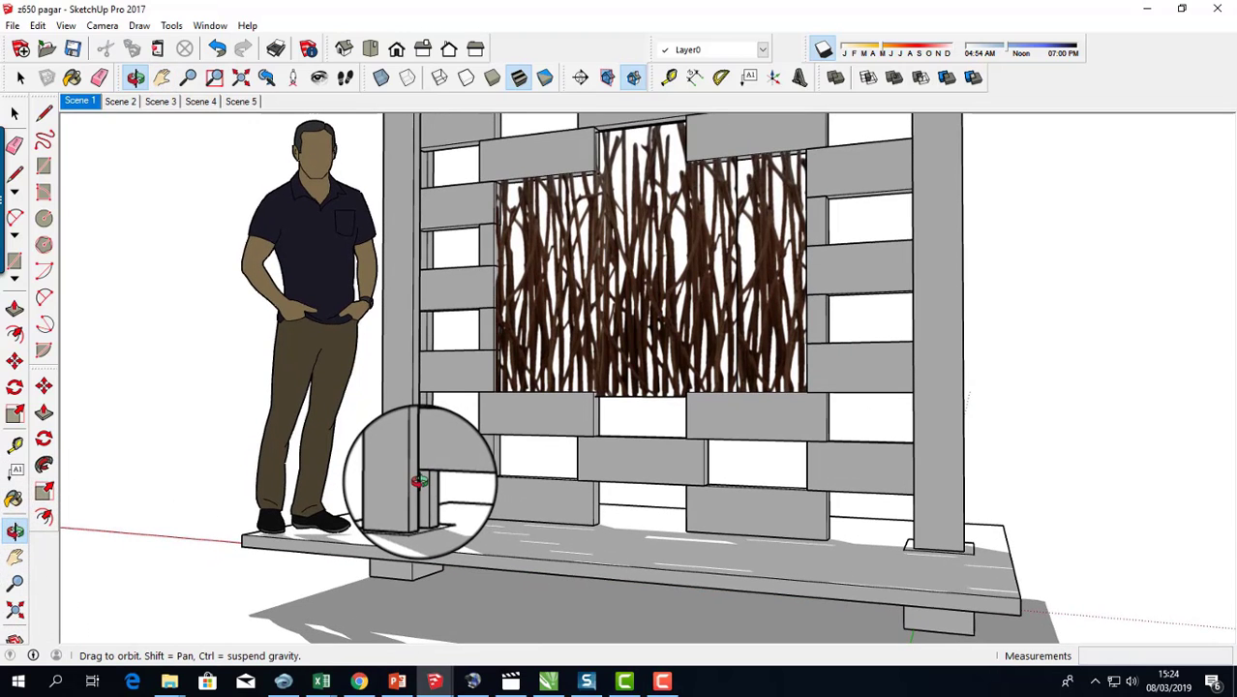
{"action": "left_click", "coordinate": [15, 557]}
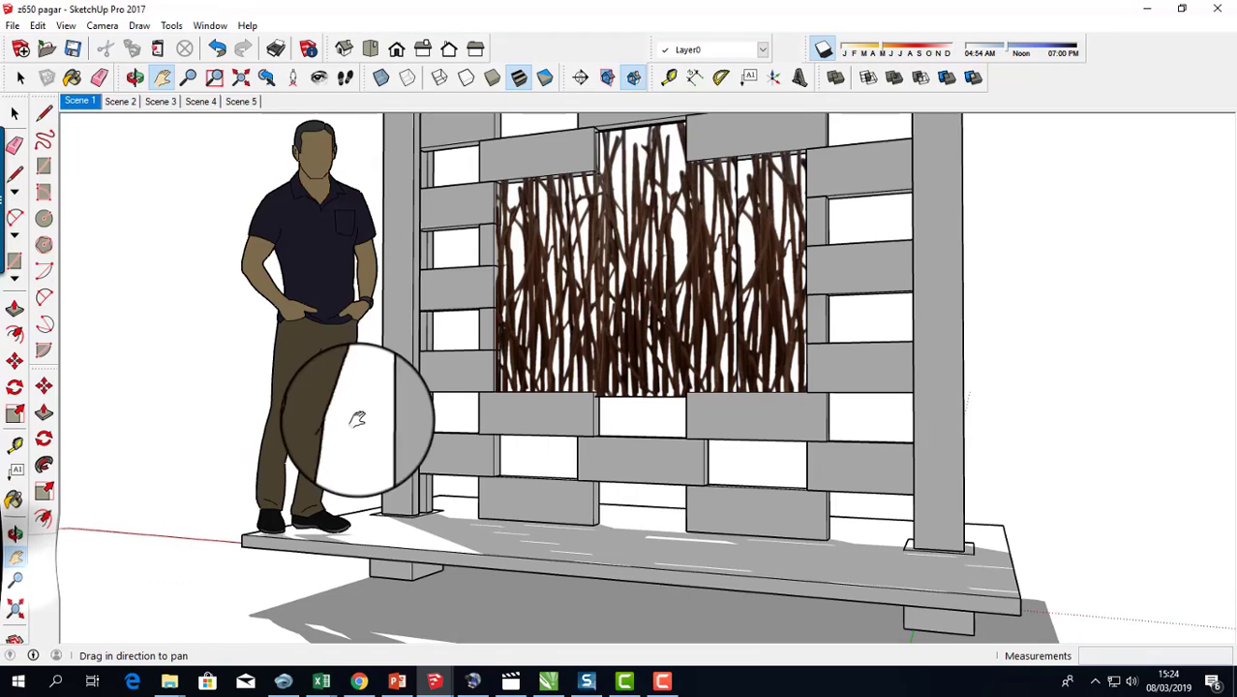
{"action": "mouse_move", "coordinate": [354, 414]}
{"action": "left_mouse_down"}
{"action": "mouse_move", "coordinate": [429, 465]}
{"action": "mouse_move", "coordinate": [436, 420]}
{"action": "mouse_move", "coordinate": [441, 441]}
{"action": "left_mouse_up"}
{"action": "left_click_drag", "start_coordinate": [939, 325], "coordinate": [849, 330]}
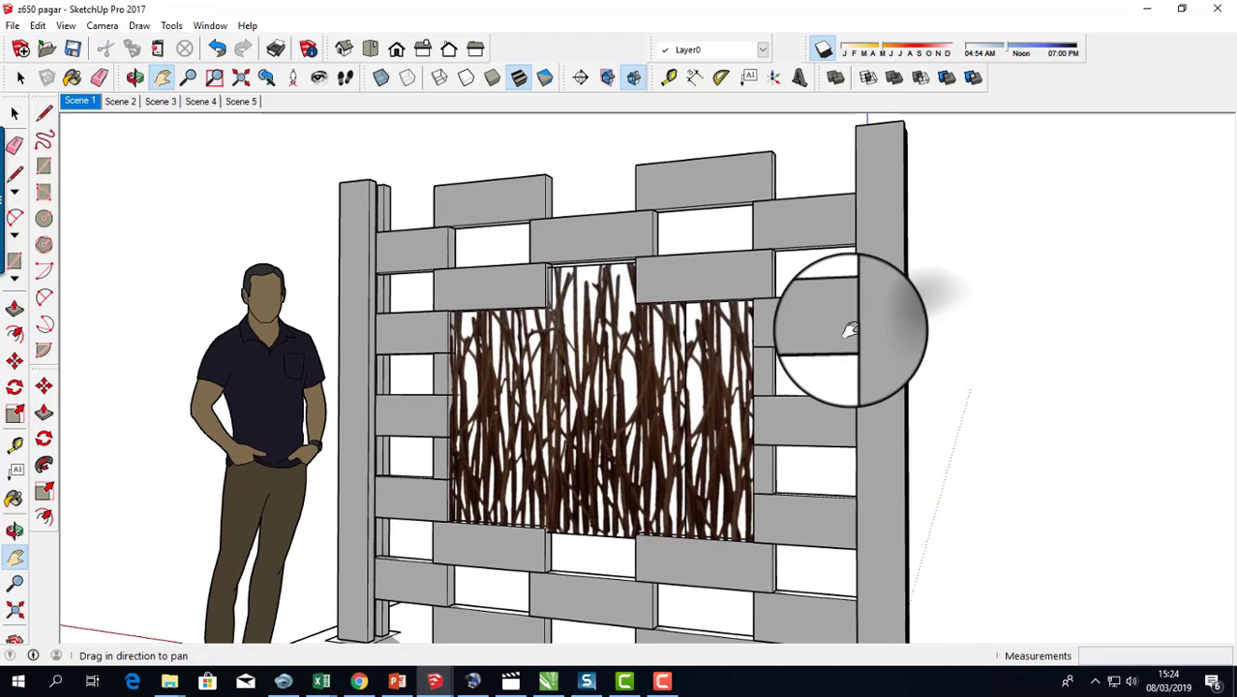
{"action": "mouse_move", "coordinate": [760, 358]}
{"action": "left_mouse_down"}
{"action": "mouse_move", "coordinate": [707, 407]}
{"action": "mouse_move", "coordinate": [675, 379]}
{"action": "left_mouse_up"}
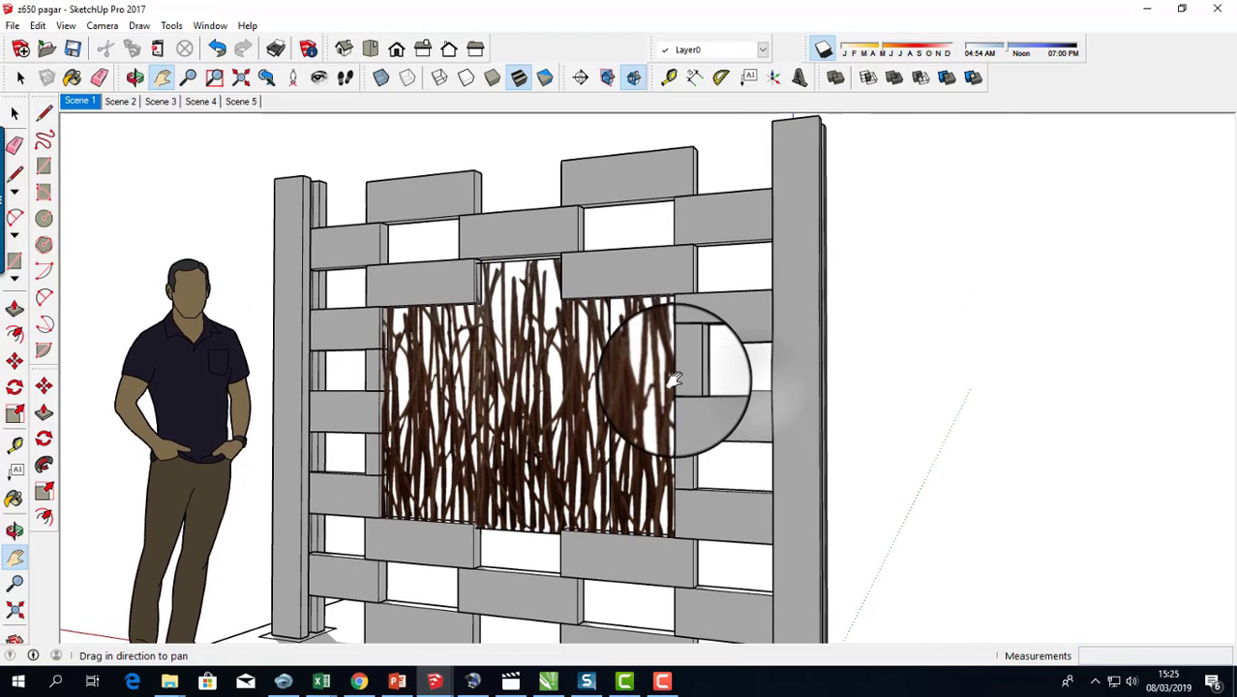
Orbit slightly and zoom in close on the top edge of the twig panel
{"action": "left_click", "coordinate": [43, 518]}
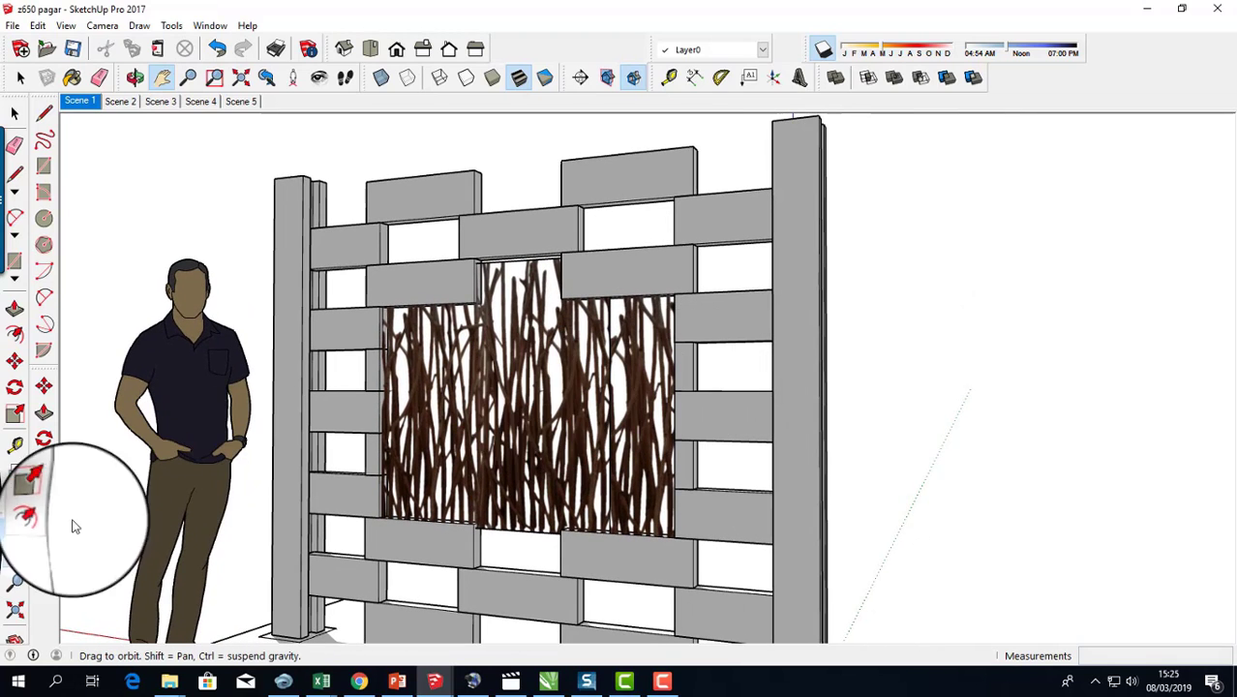
{"action": "left_click_drag", "start_coordinate": [510, 420], "coordinate": [512, 414]}
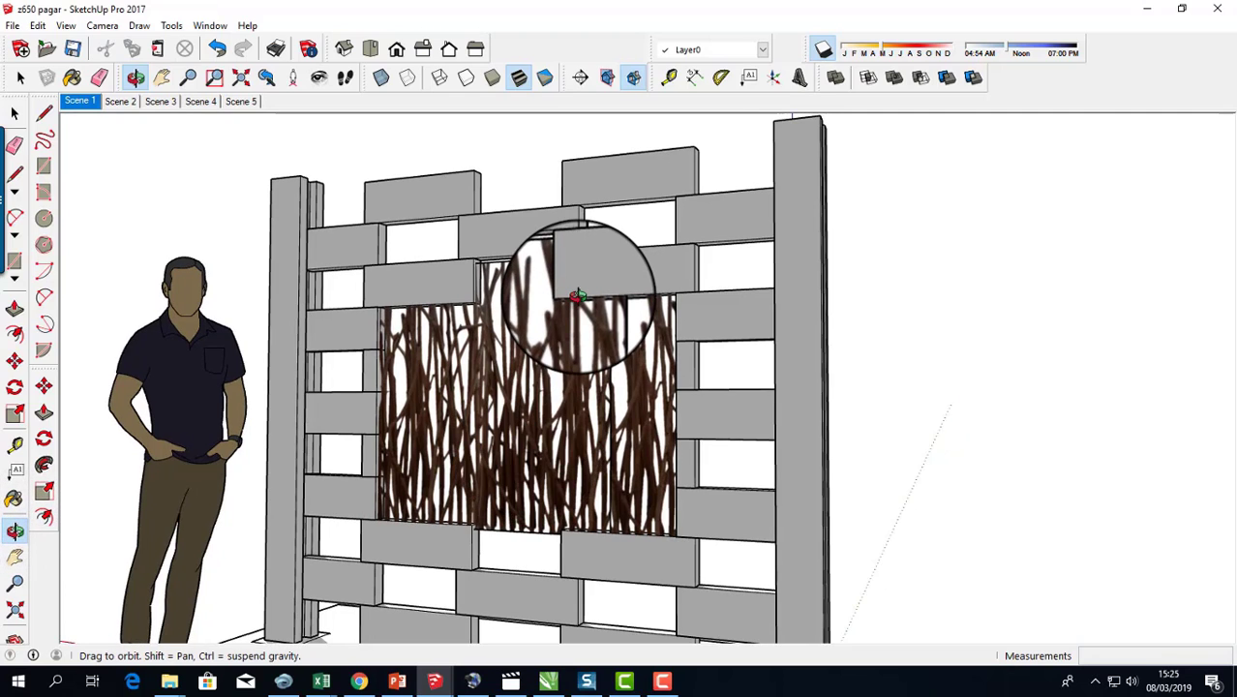
{"action": "scroll", "coordinate": [576, 295], "scroll_direction": "up", "scroll_amount": 2}
{"action": "scroll", "coordinate": [578, 293], "scroll_direction": "up", "scroll_amount": 1}
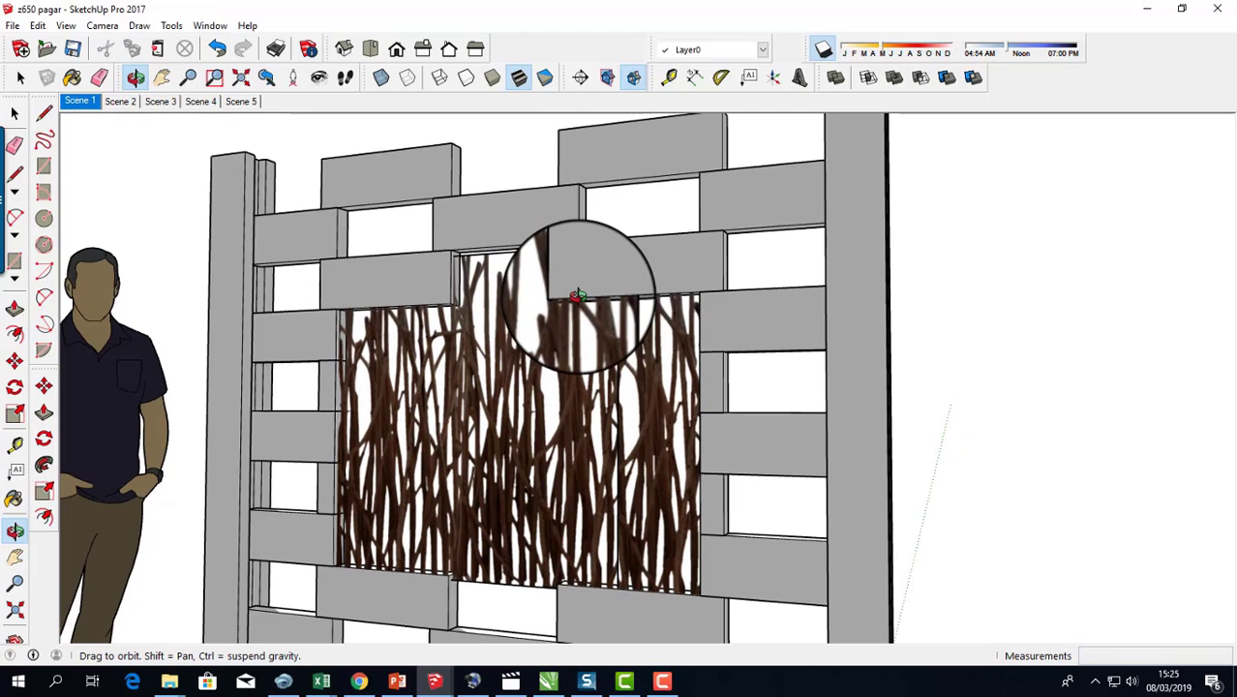
Exit Orbit and select the topmost horizontal board of the z650 pagar fence
{"action": "right_click", "coordinate": [626, 275]}
{"action": "left_click", "coordinate": [663, 284]}
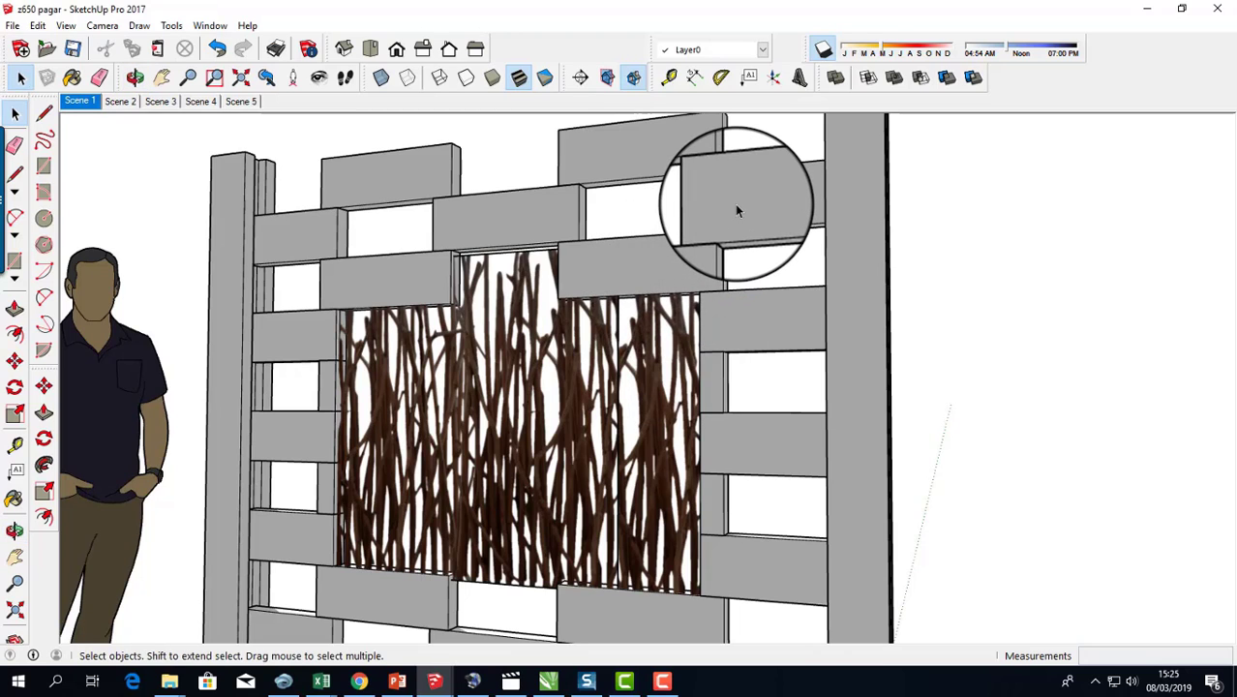
{"action": "left_click", "coordinate": [672, 163]}
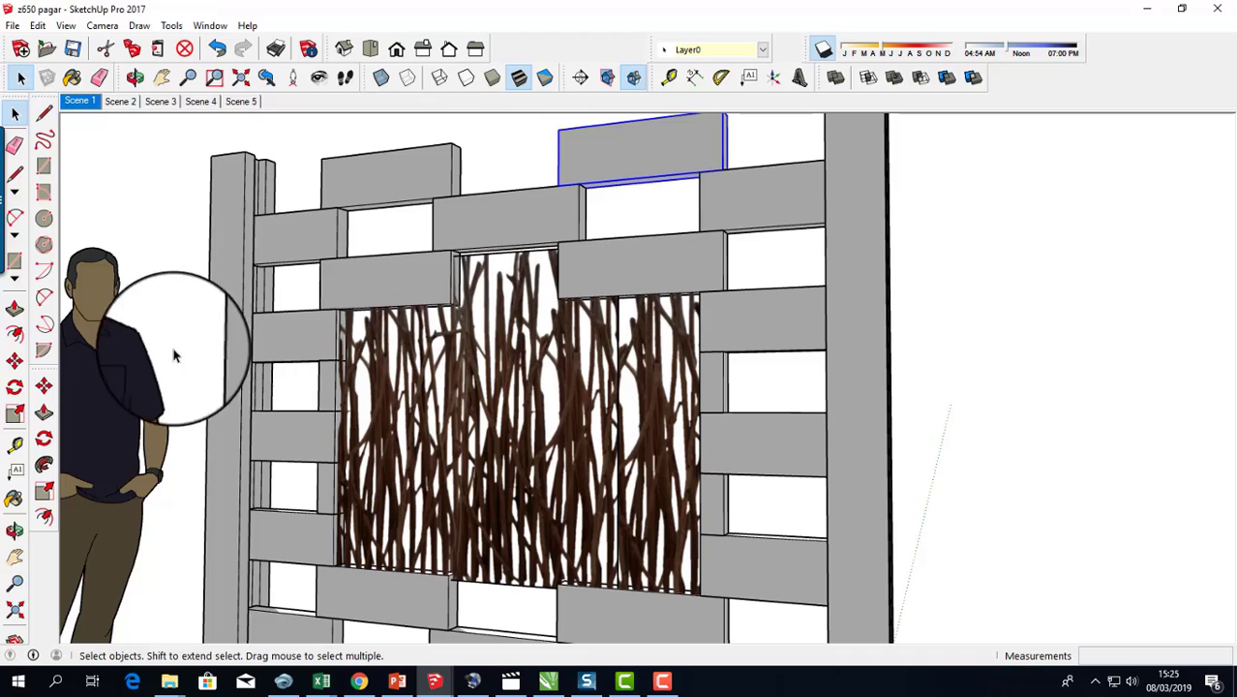
{"action": "left_click", "coordinate": [15, 556]}
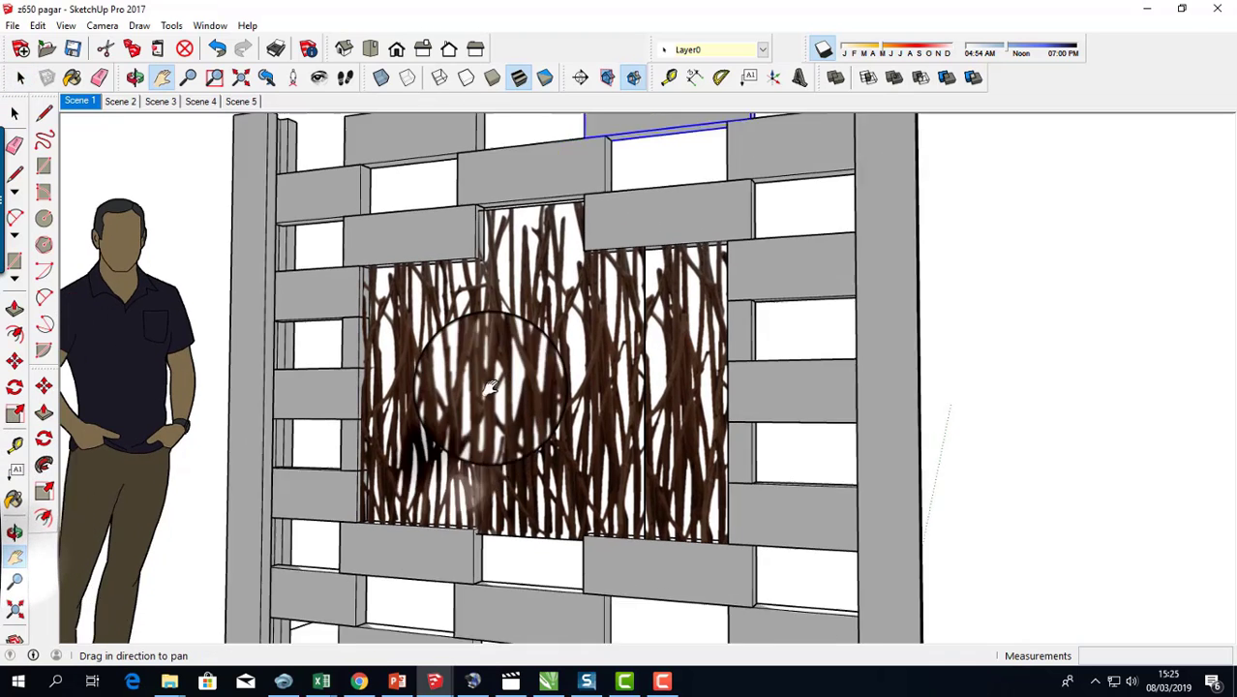
Pan the view so the standing figure and the floor slab under the twig-panel fence show fully
{"action": "left_click_drag", "start_coordinate": [143, 516], "coordinate": [201, 439]}
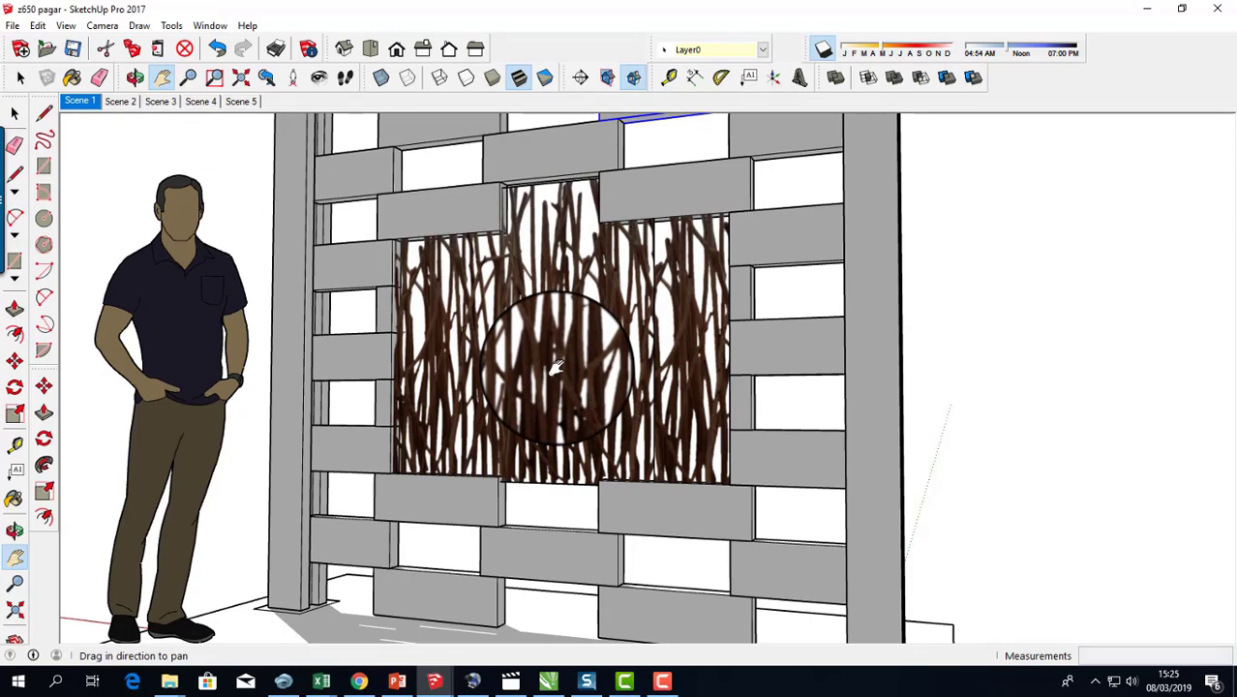
{"action": "left_click_drag", "start_coordinate": [511, 455], "coordinate": [525, 359]}
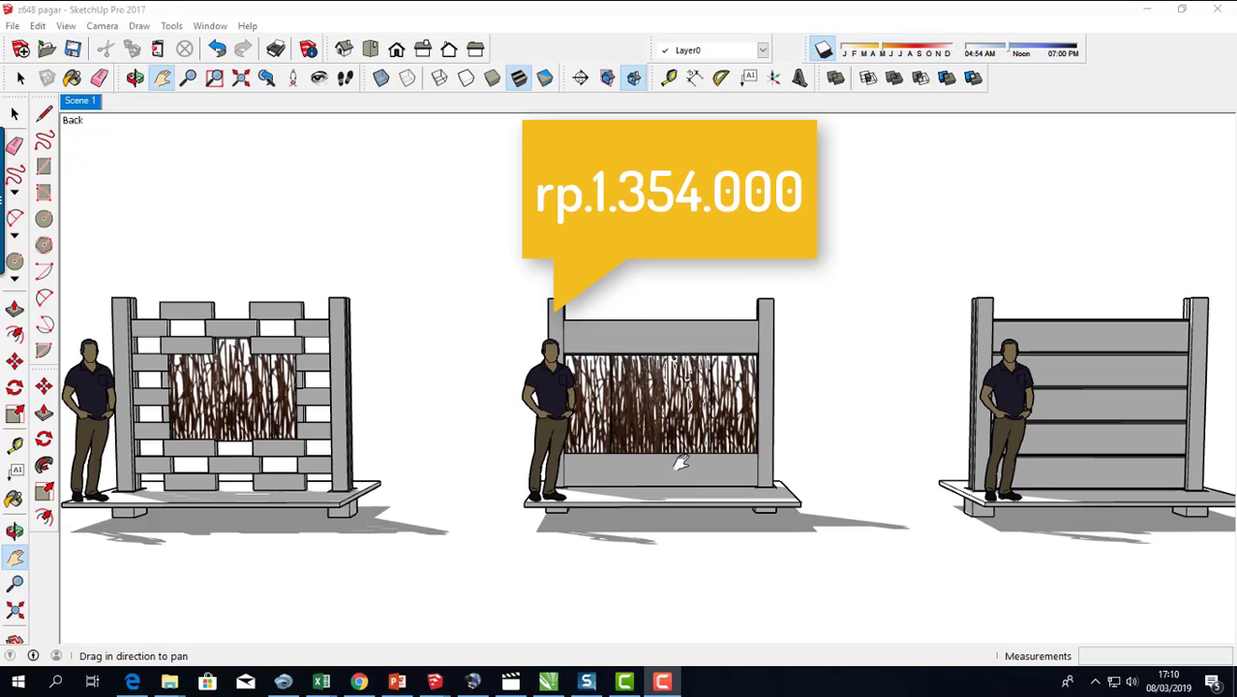
Pan the scene left until the twig-panel and horizontal-plank fences fill the view
{"action": "mouse_move", "coordinate": [678, 432]}
{"action": "left_mouse_down"}
{"action": "mouse_move", "coordinate": [691, 413]}
{"action": "mouse_move", "coordinate": [672, 413]}
{"action": "left_mouse_up"}
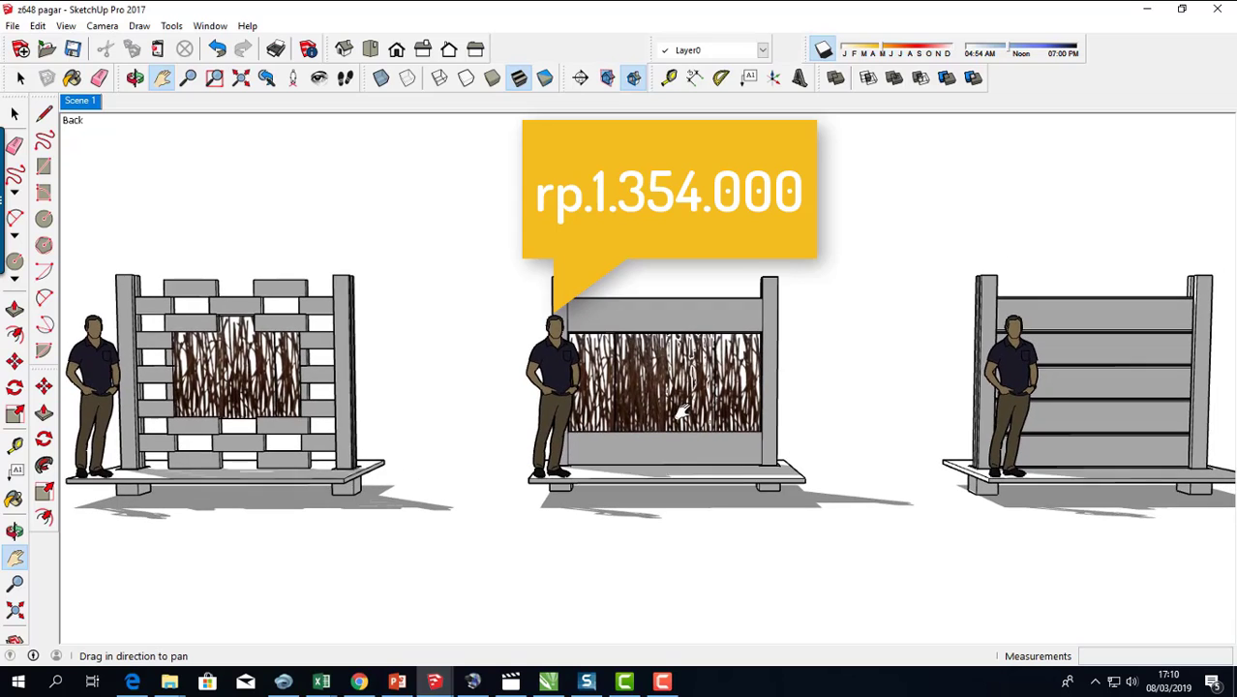
{"action": "left_click_drag", "start_coordinate": [789, 378], "coordinate": [581, 396]}
{"action": "left_click_drag", "start_coordinate": [761, 408], "coordinate": [672, 407]}
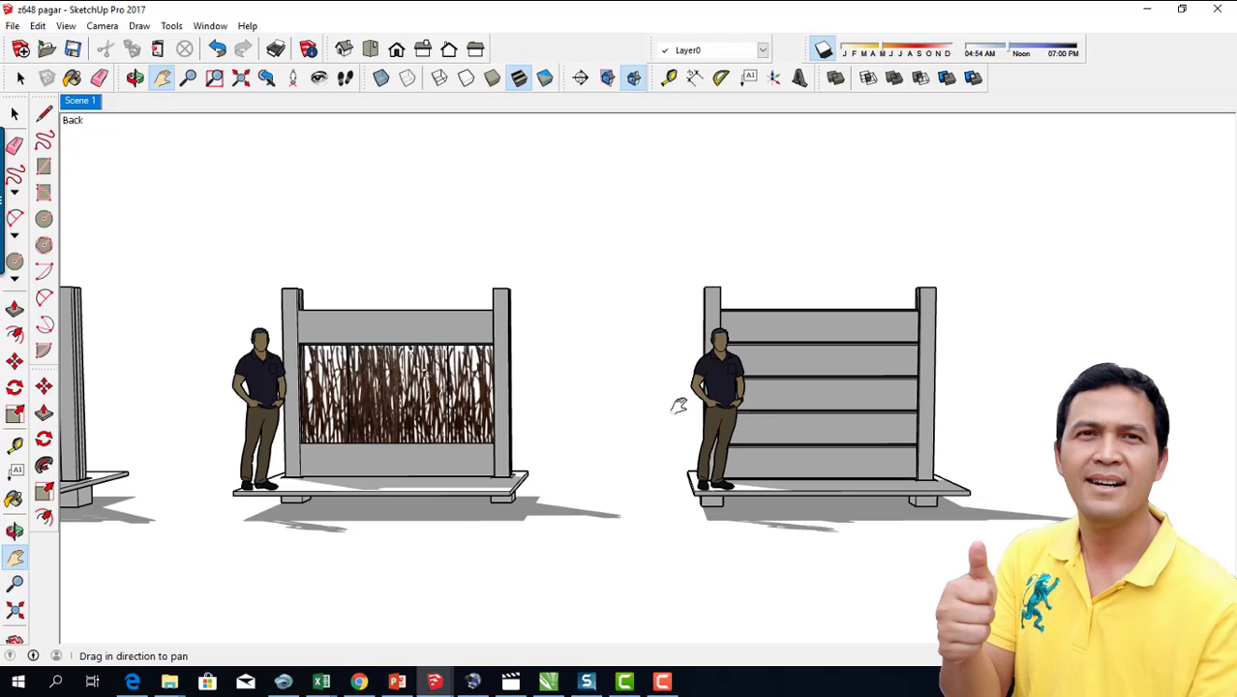
Pan and zoom until the block, twig-panel and horizontal-plank fences all sit in one row
{"action": "left_click_drag", "start_coordinate": [767, 403], "coordinate": [718, 403]}
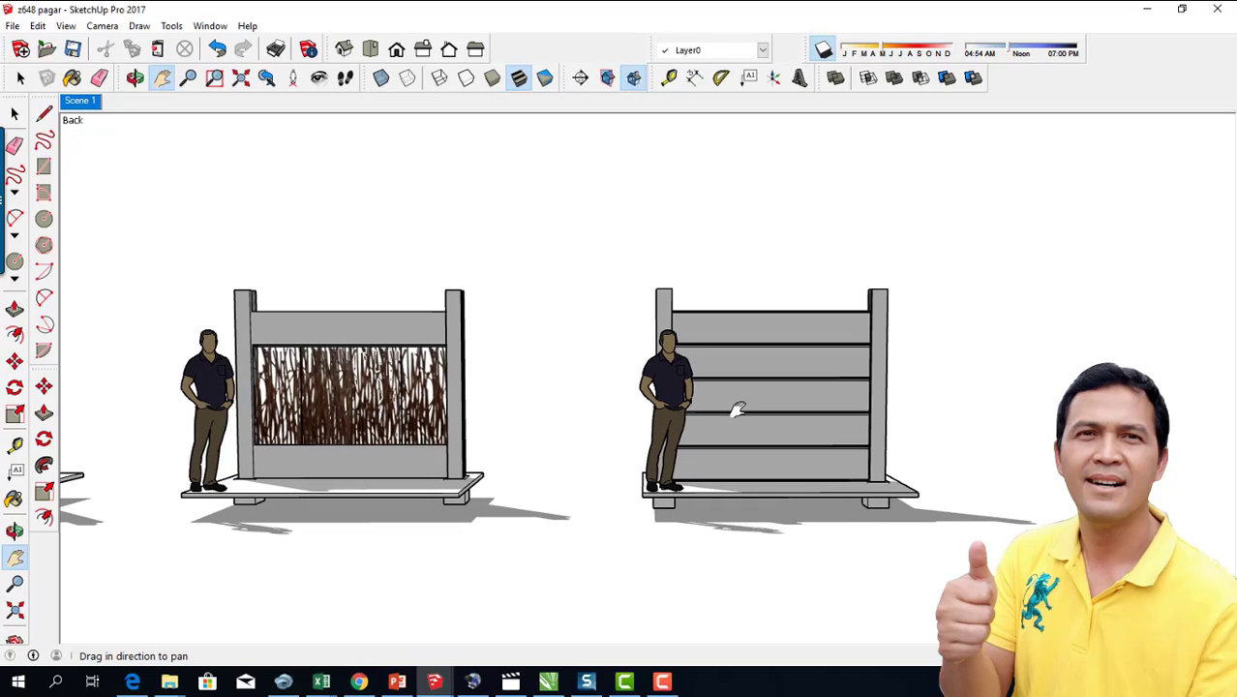
{"action": "scroll", "coordinate": [737, 409], "scroll_direction": "up", "scroll_amount": 1}
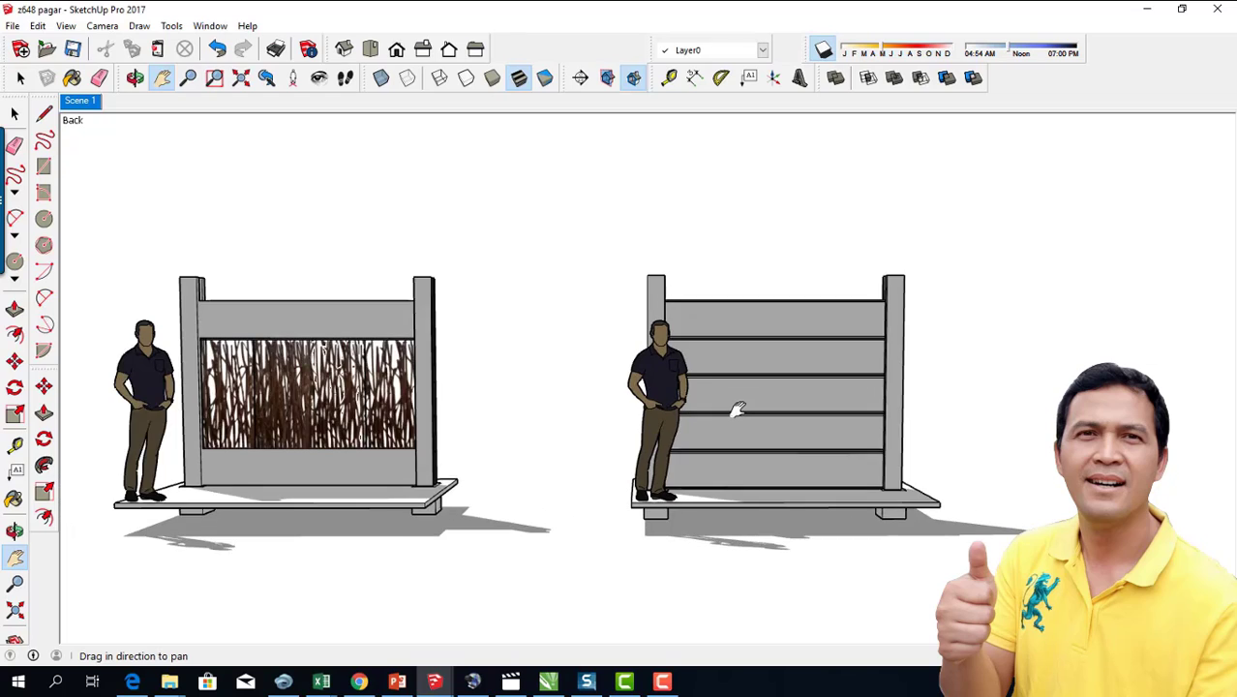
{"action": "scroll", "coordinate": [737, 409], "scroll_direction": "up", "scroll_amount": 1}
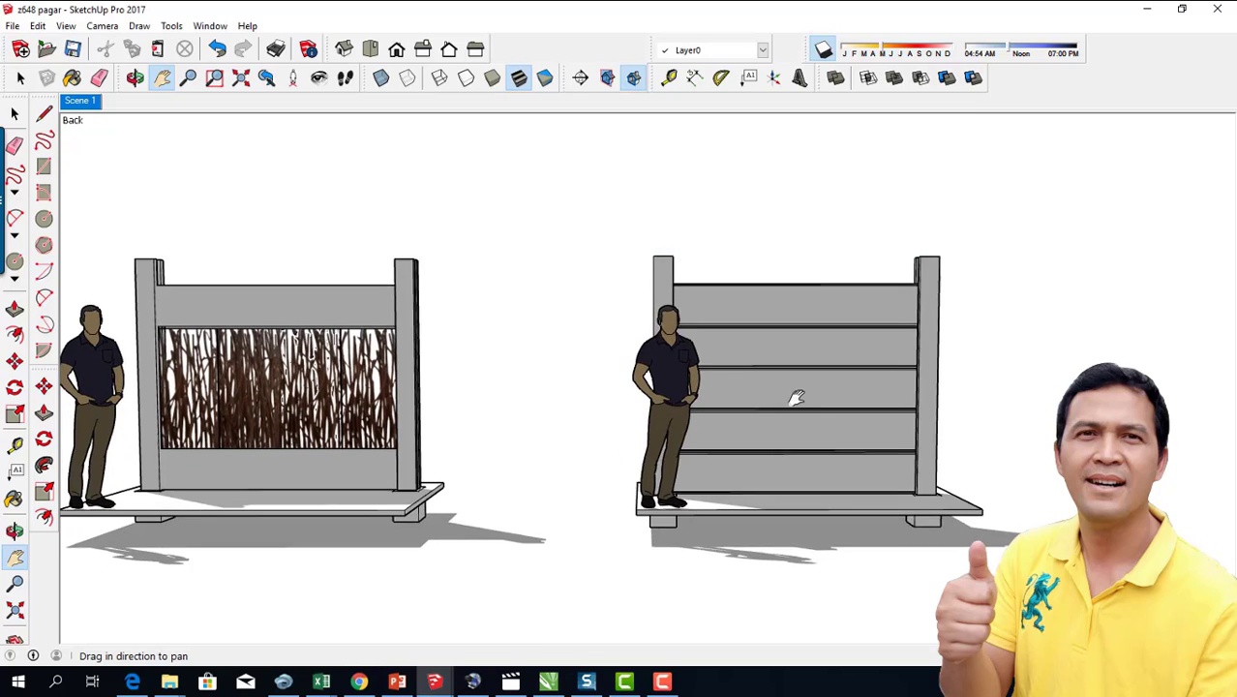
{"action": "left_click_drag", "start_coordinate": [737, 409], "coordinate": [921, 396]}
{"action": "scroll", "coordinate": [712, 416], "scroll_direction": "down", "scroll_amount": 1}
{"action": "left_click_drag", "start_coordinate": [540, 393], "coordinate": [697, 395]}
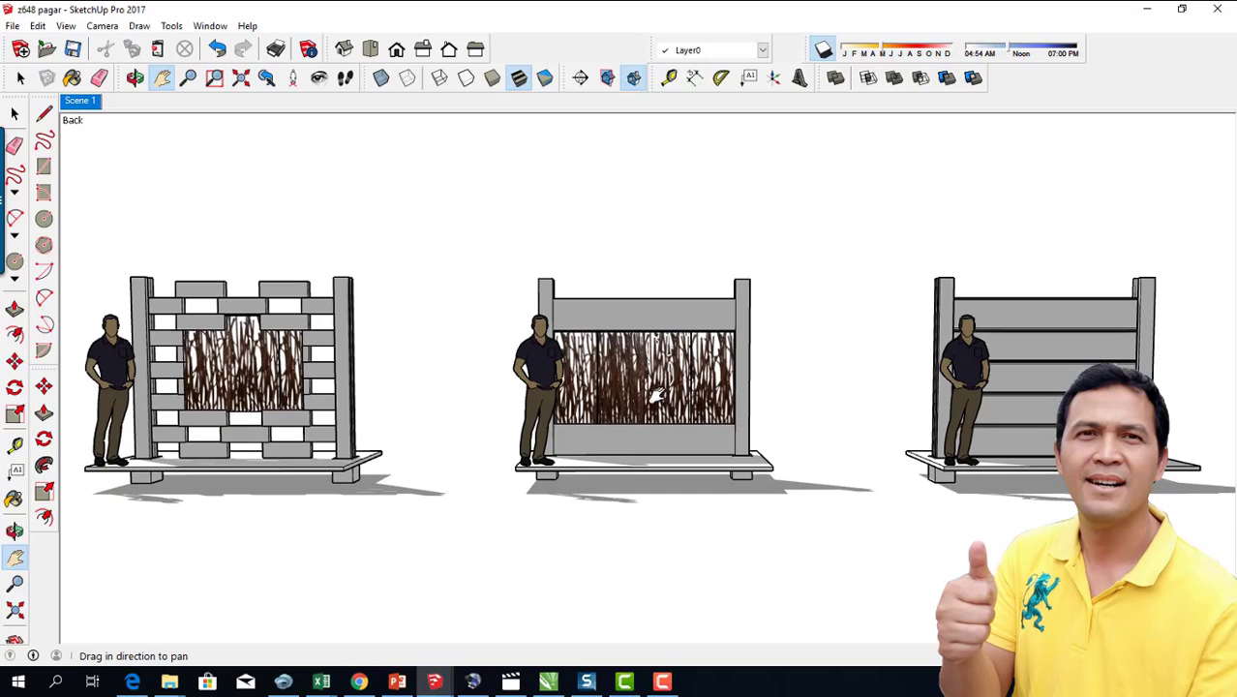